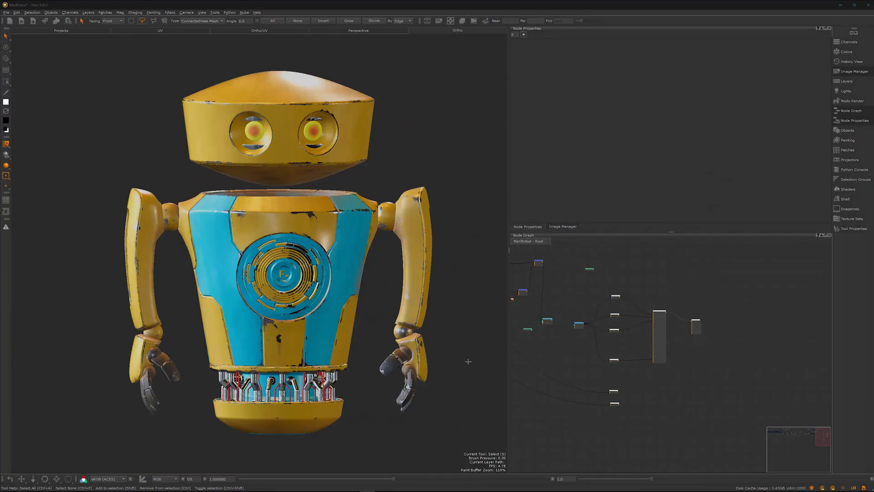
# Look over the robot model from several angles, including a closer view of its head and torso
pyautogui.keyDown('alt'); pyautogui.moveTo(360, 242); pyautogui.dragTo(298, 276); pyautogui.keyUp('alt')
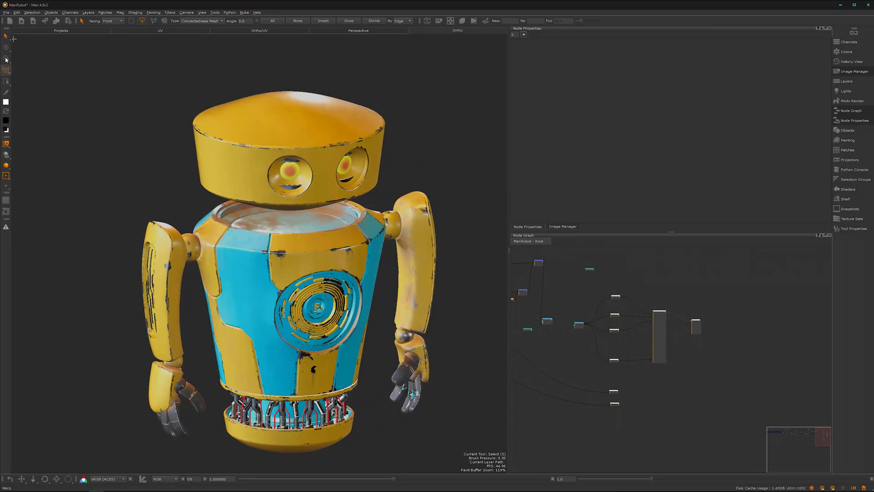
pyautogui.keyDown('alt'); pyautogui.moveTo(338, 290); pyautogui.dragTo(326, 243, button='middle'); pyautogui.keyUp('alt')
pyautogui.keyDown('alt'); pyautogui.moveTo(326, 243); pyautogui.dragTo(294, 254); pyautogui.keyUp('alt')
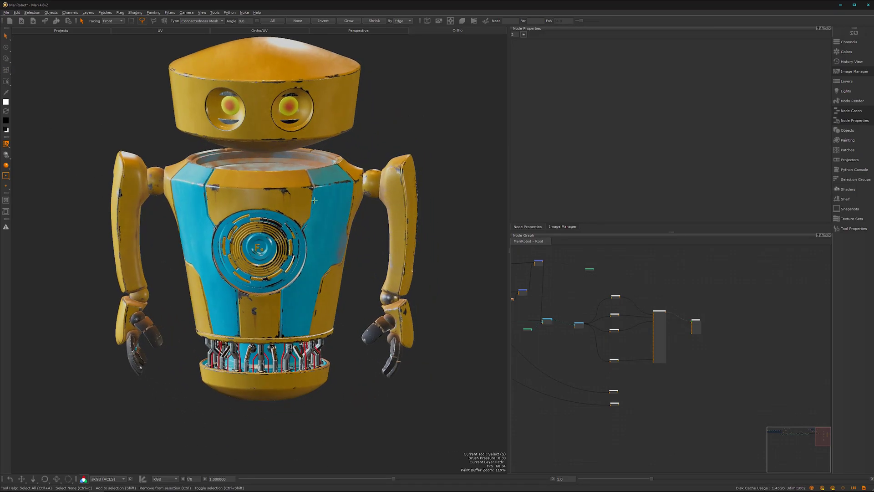
pyautogui.keyDown('alt'); pyautogui.moveTo(293, 254); pyautogui.dragTo(308, 287, button='middle'); pyautogui.keyUp('alt')
pyautogui.keyDown('alt'); pyautogui.moveTo(348, 237); pyautogui.dragTo(391, 235, button='right'); pyautogui.keyUp('alt')
pyautogui.keyDown('alt'); pyautogui.moveTo(327, 260); pyautogui.dragTo(319, 314, button='middle'); pyautogui.keyUp('alt')
pyautogui.keyDown('alt'); pyautogui.moveTo(319, 314); pyautogui.dragTo(313, 298); pyautogui.keyUp('alt')
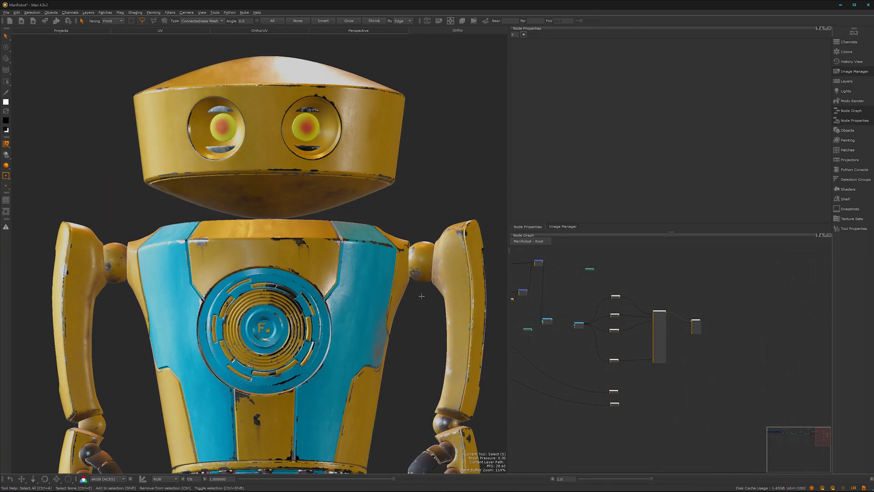
# Examine the node graph around the Diffuse Color and Metalness nodes that feed the Arnold Standard Surface shader
pyautogui.scroll(5, 689, 296)
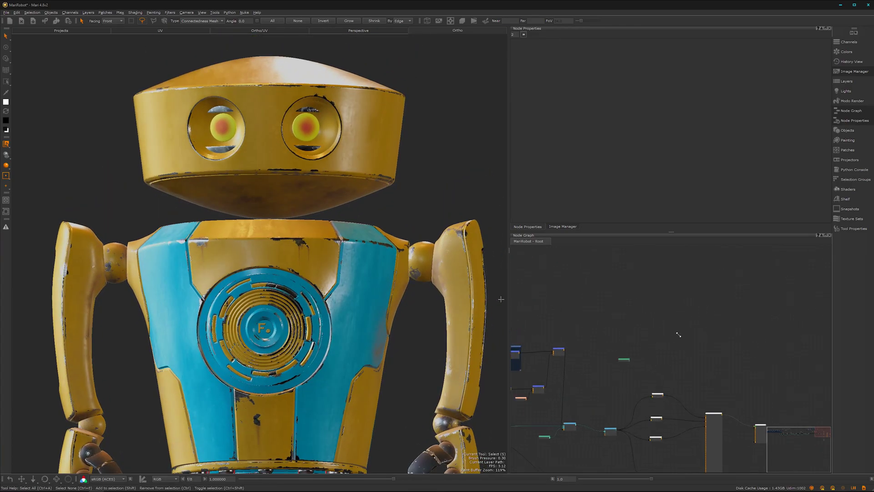
pyautogui.moveTo(647, 295); pyautogui.dragTo(669, 312, button='middle')
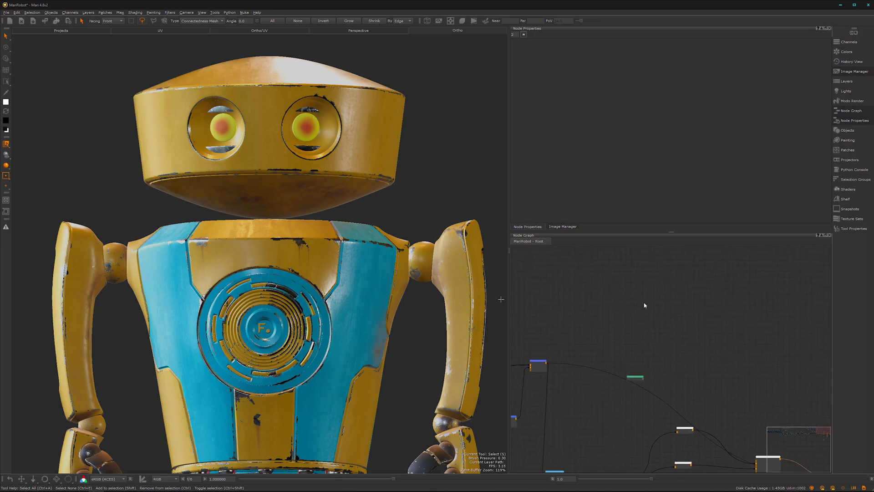
pyautogui.moveTo(653, 354); pyautogui.dragTo(654, 322, button='middle')
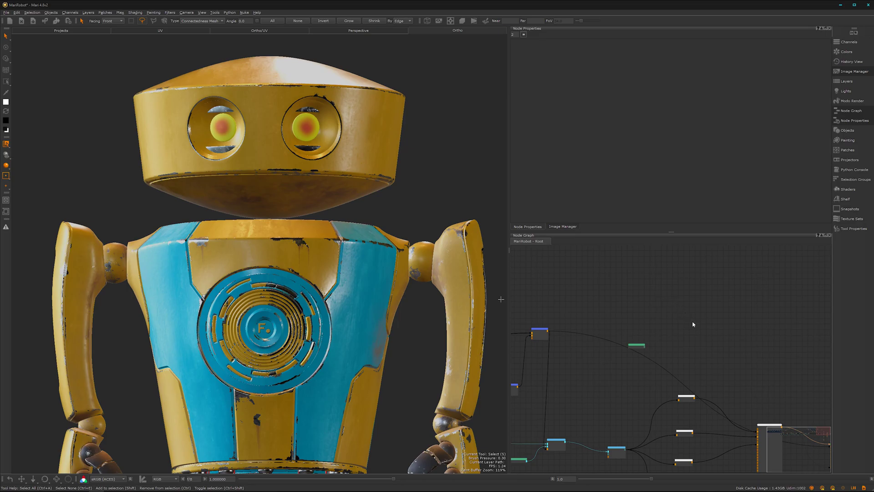
pyautogui.scroll(-2, 689, 323)
pyautogui.moveTo(694, 332); pyautogui.dragTo(627, 276, button='middle')
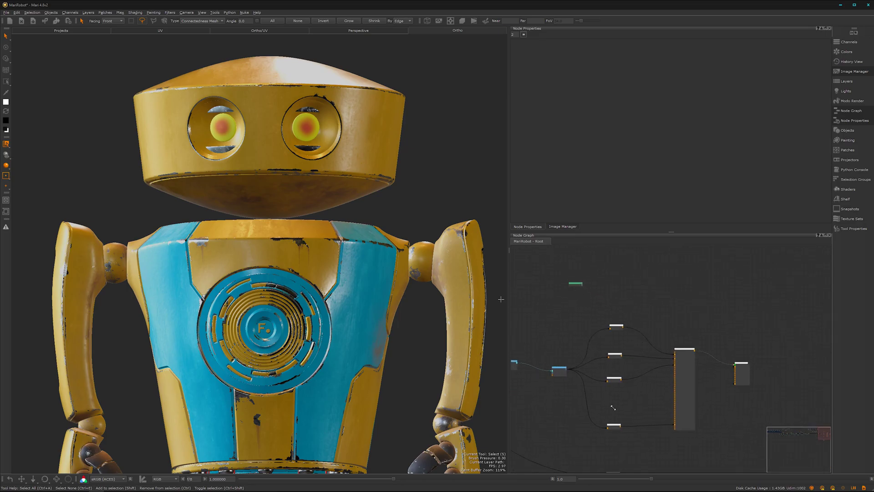
pyautogui.keyDown('alt'); pyautogui.moveTo(613, 407); pyautogui.dragTo(649, 402, button='right'); pyautogui.keyUp('alt')
pyautogui.moveTo(649, 405); pyautogui.dragTo(771, 415, button='middle')
pyautogui.keyDown('alt'); pyautogui.moveTo(650, 388); pyautogui.dragTo(646, 408, button='right'); pyautogui.keyUp('alt')
pyautogui.moveTo(654, 401); pyautogui.dragTo(727, 394, button='middle')
pyautogui.keyDown('alt'); pyautogui.moveTo(651, 384); pyautogui.dragTo(769, 263, button='right'); pyautogui.keyUp('alt')
pyautogui.scroll(1, 663, 362)
pyautogui.moveTo(634, 386); pyautogui.dragTo(542, 419, button='middle')
pyautogui.moveTo(737, 347); pyautogui.dragTo(620, 362, button='middle')
pyautogui.moveTo(711, 326); pyautogui.dragTo(590, 382, button='middle')
# Insert a merge node between the Diffuse Color node and the Arnold Standard Surface shader
pyautogui.moveTo(675, 311); pyautogui.dragTo(670, 312)
pyautogui.moveTo(717, 308); pyautogui.dragTo(651, 328, button='middle')
pyautogui.moveTo(605, 334); pyautogui.dragTo(600, 330)
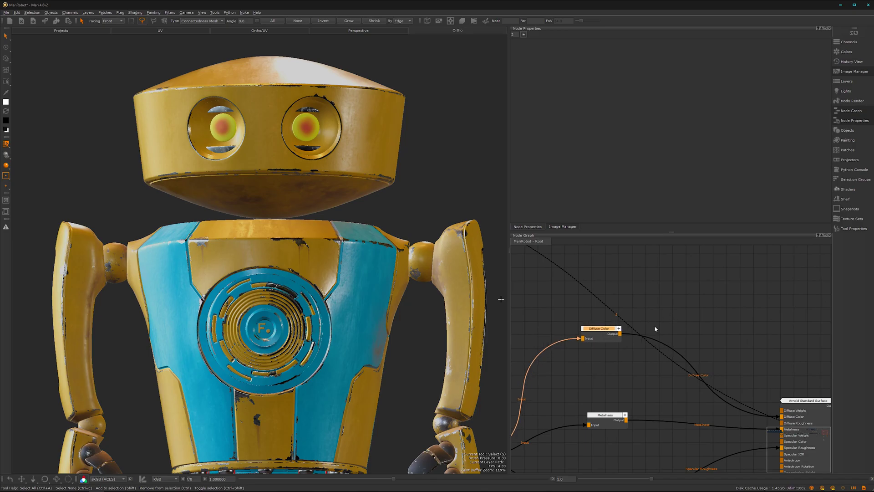
pyautogui.press('m')
pyautogui.moveTo(670, 322); pyautogui.dragTo(716, 316)
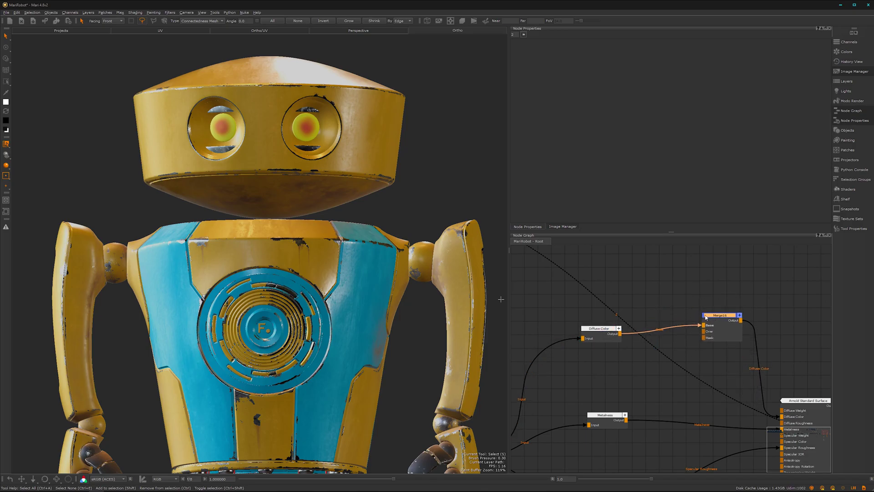
# Add a transparent 4096 x 4096, 8-bit paint node with Scalar Data off and connect it to the merge node's Over input
pyautogui.moveTo(664, 304); pyautogui.dragTo(648, 309, button='middle')
pyautogui.click(648, 311)
pyautogui.press('p')
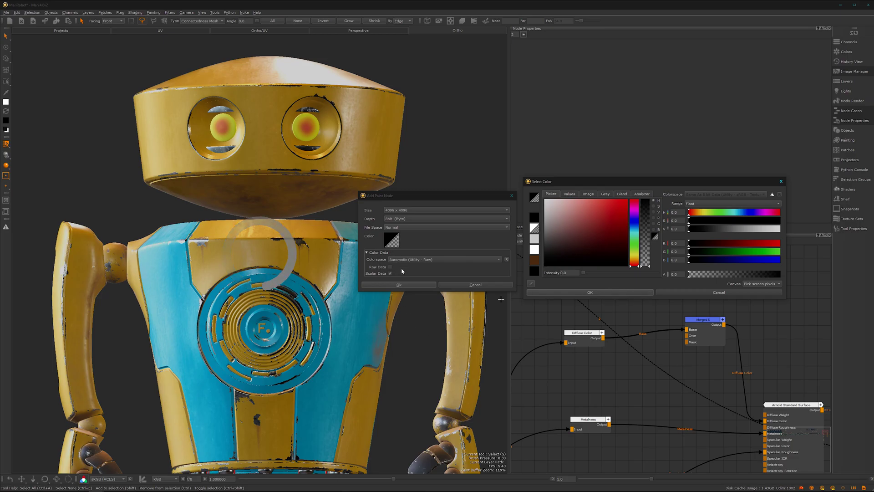
pyautogui.click(570, 292)
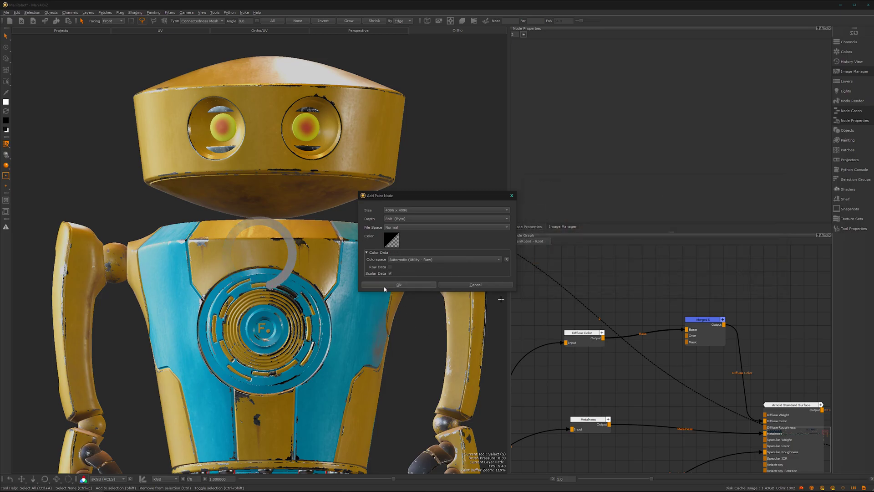
pyautogui.click(390, 274)
pyautogui.click(399, 285)
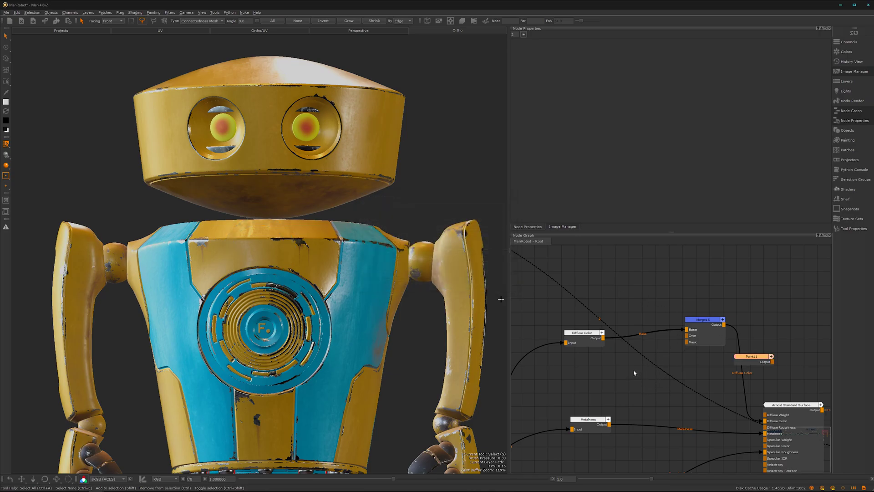
pyautogui.moveTo(742, 360)
pyautogui.mouseDown()
pyautogui.moveTo(608, 384)
pyautogui.moveTo(677, 325)
pyautogui.moveTo(687, 336)
pyautogui.mouseUp()
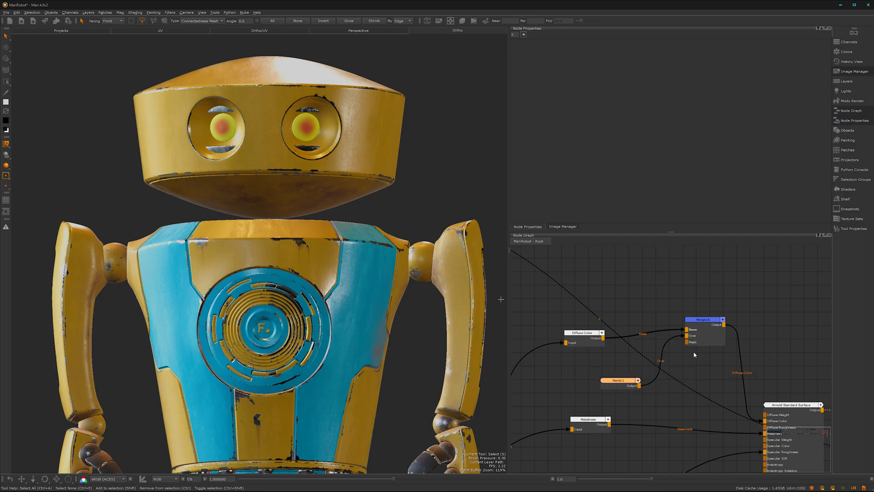
pyautogui.moveTo(624, 382); pyautogui.dragTo(631, 384)
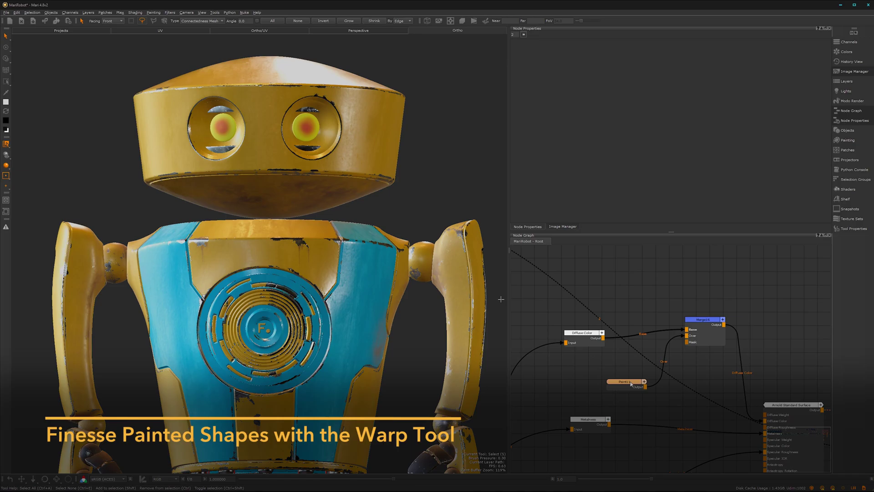
# Paint a soft white patch on the torso across the yellow and blue panels beside the round chest emblem
pyautogui.keyDown('alt'); pyautogui.moveTo(302, 338); pyautogui.dragTo(310, 283, button='middle'); pyautogui.keyUp('alt')
pyautogui.press('p')
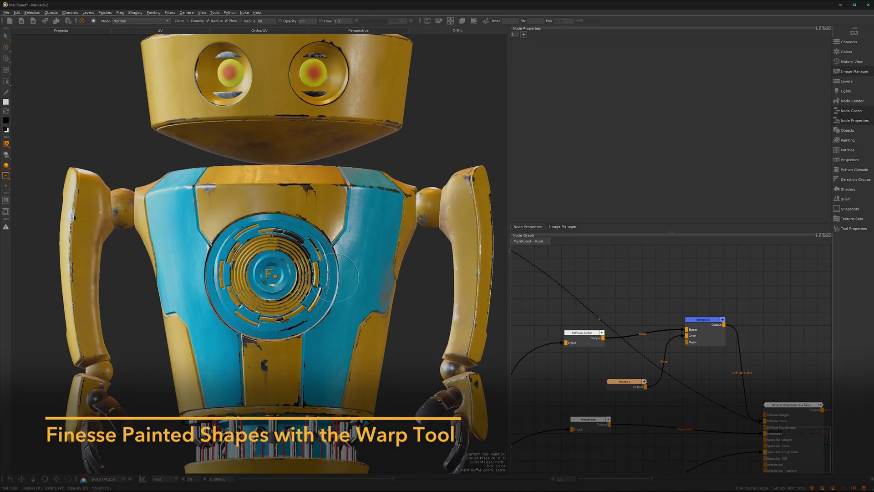
pyautogui.keyDown('alt'); pyautogui.moveTo(333, 258); pyautogui.dragTo(345, 274); pyautogui.keyUp('alt')
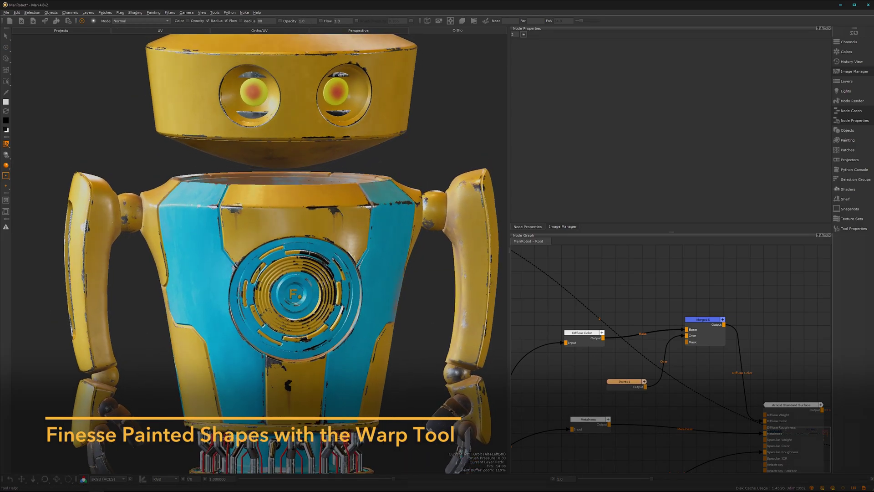
pyautogui.keyDown('alt'); pyautogui.moveTo(333, 272); pyautogui.dragTo(320, 326, button='middle'); pyautogui.keyUp('alt')
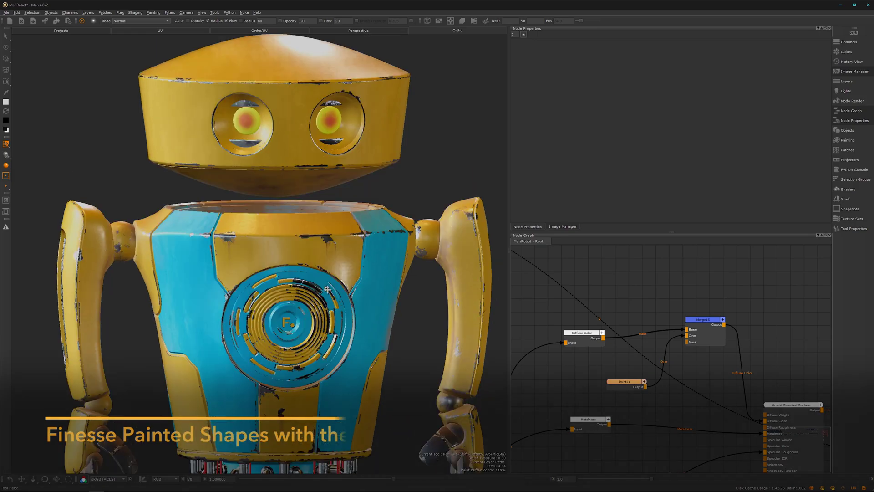
pyautogui.keyDown('alt'); pyautogui.moveTo(342, 262); pyautogui.dragTo(339, 293); pyautogui.keyUp('alt')
pyautogui.keyDown('alt'); pyautogui.moveTo(298, 333); pyautogui.dragTo(304, 270); pyautogui.keyUp('alt')
pyautogui.keyDown('alt'); pyautogui.moveTo(305, 269); pyautogui.dragTo(357, 257, button='right'); pyautogui.keyUp('alt')
pyautogui.keyDown('alt'); pyautogui.moveTo(357, 258); pyautogui.dragTo(310, 270, button='middle'); pyautogui.keyUp('alt')
pyautogui.moveTo(326, 266)
pyautogui.mouseDown()
pyautogui.moveTo(357, 303)
pyautogui.moveTo(337, 273)
pyautogui.moveTo(371, 266)
pyautogui.moveTo(329, 293)
pyautogui.moveTo(383, 369)
pyautogui.mouseUp()
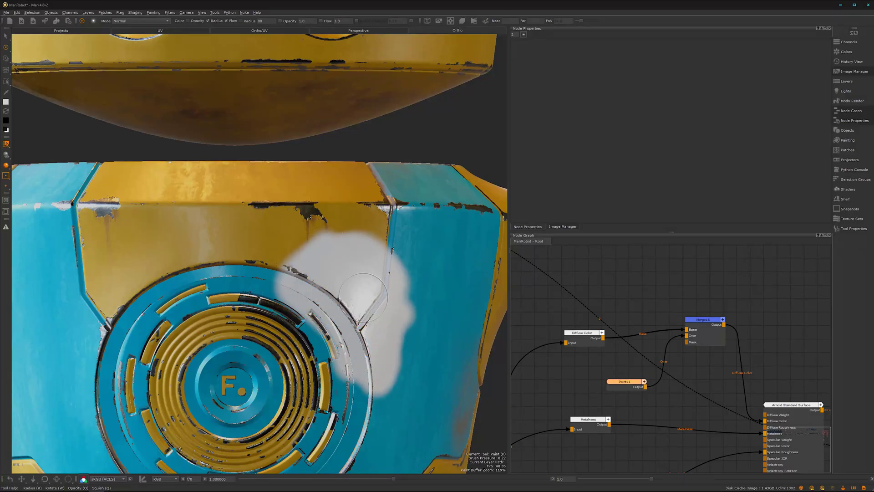
# Set up a warp area enclosing the white patch and the nearby emblem, and increase the warp grid's resolution
pyautogui.moveTo(346, 289)
pyautogui.keyDown('alt'); pyautogui.mouseDown(button='middle')
pyautogui.moveTo(316, 295)
pyautogui.moveTo(331, 291)
pyautogui.mouseUp(button='middle'); pyautogui.keyUp('alt')
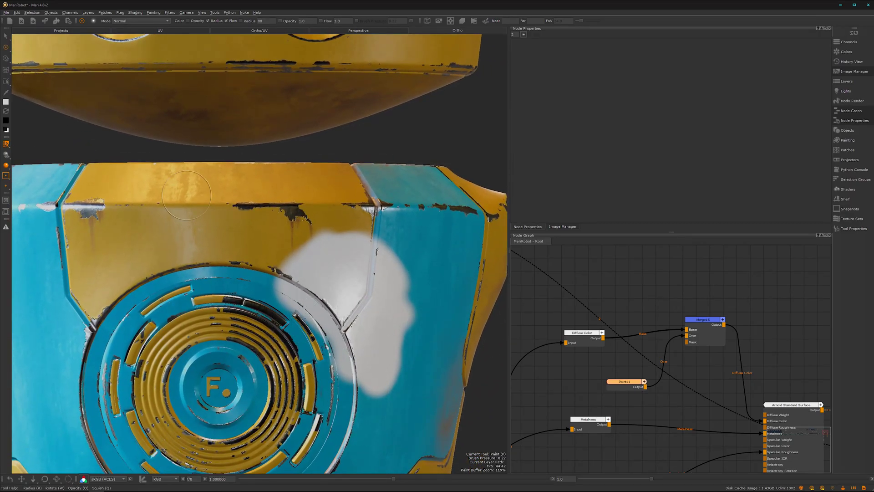
pyautogui.click(4, 72)
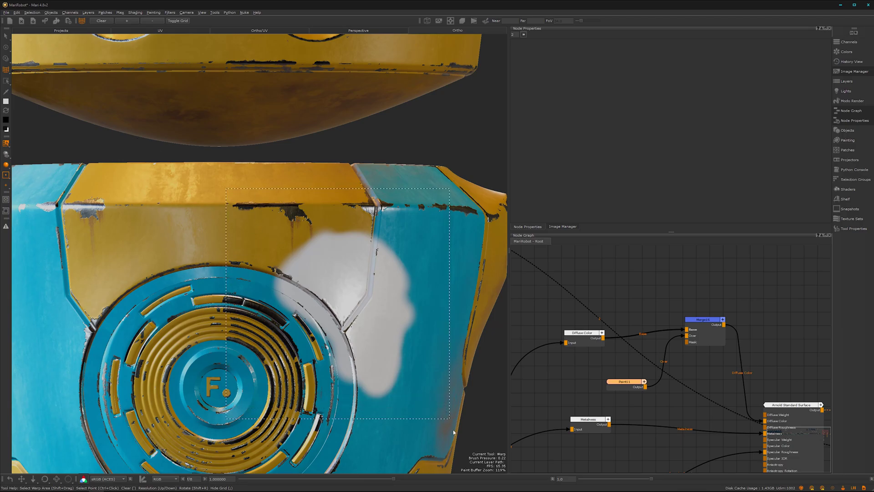
pyautogui.keyDown('shift'); pyautogui.moveTo(453, 430); pyautogui.dragTo(458, 438); pyautogui.keyUp('shift')
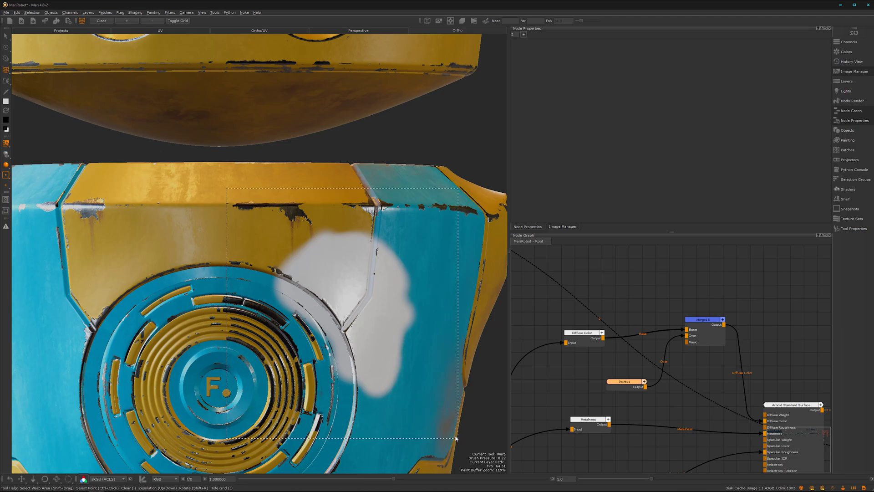
pyautogui.click(127, 21)
# Warp the white patch by moving its upper grid points upward and its lower grid points down toward the emblem
pyautogui.moveTo(381, 271)
pyautogui.mouseDown()
pyautogui.moveTo(415, 248)
pyautogui.moveTo(412, 222)
pyautogui.moveTo(368, 243)
pyautogui.moveTo(389, 297)
pyautogui.moveTo(410, 255)
pyautogui.moveTo(377, 256)
pyautogui.mouseUp()
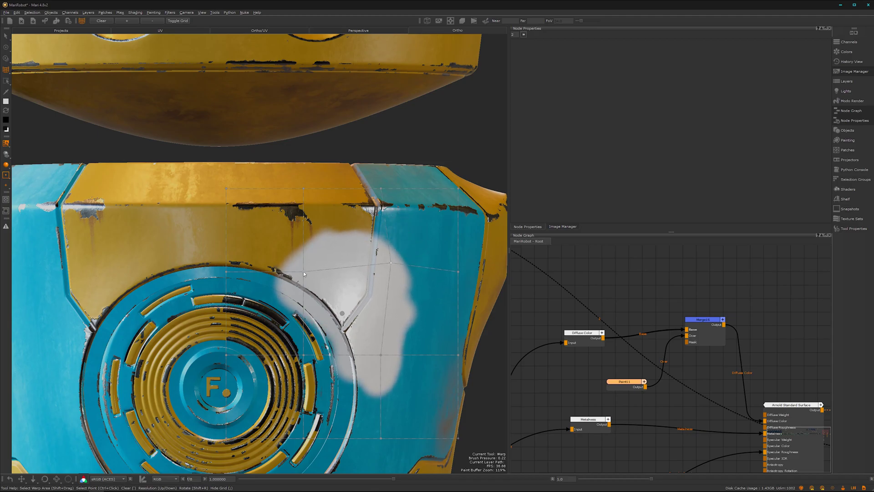
pyautogui.moveTo(303, 271); pyautogui.dragTo(300, 222)
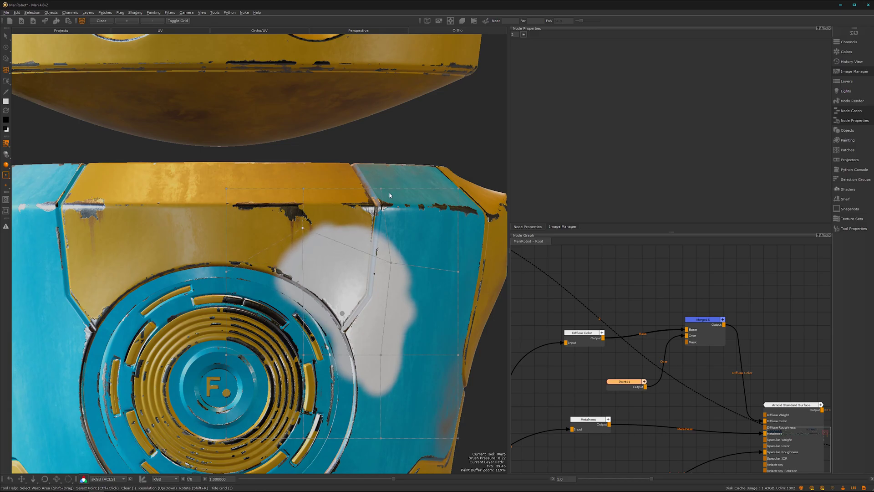
pyautogui.moveTo(389, 194); pyautogui.dragTo(395, 201)
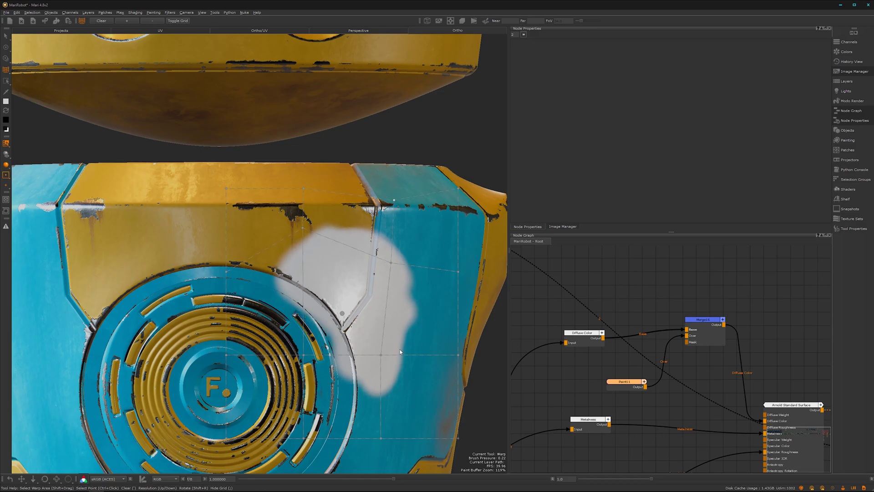
pyautogui.moveTo(381, 354); pyautogui.dragTo(367, 394)
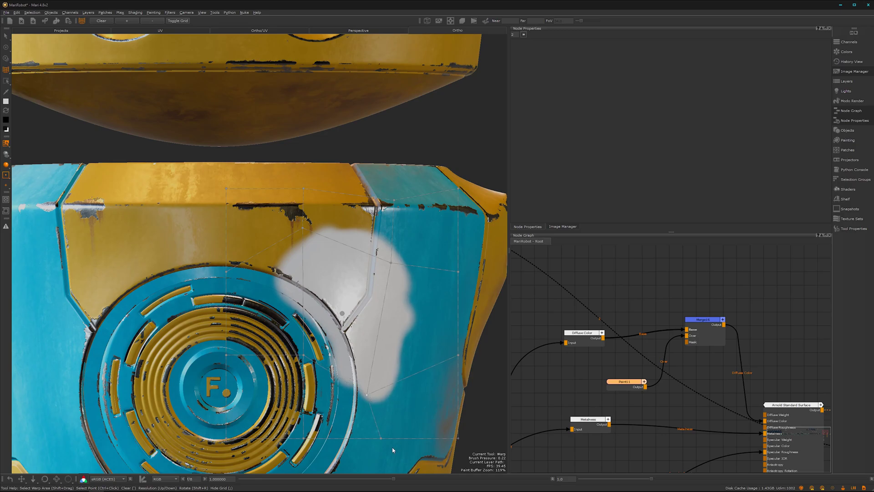
pyautogui.moveTo(381, 439)
pyautogui.mouseDown()
pyautogui.moveTo(367, 458)
pyautogui.moveTo(321, 462)
pyautogui.mouseUp()
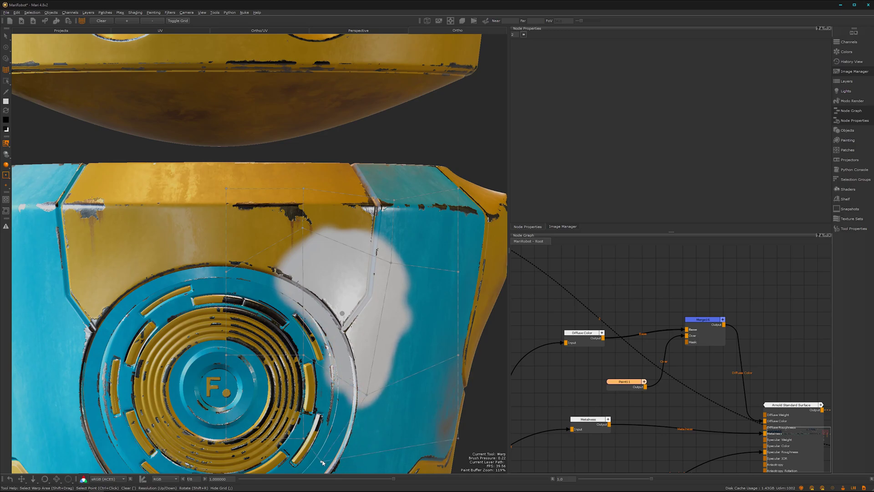
# Pull the grid points over the emblem up toward the white patch to slim the patch's emblem-facing edge
pyautogui.moveTo(304, 355)
pyautogui.mouseDown()
pyautogui.moveTo(314, 329)
pyautogui.moveTo(340, 320)
pyautogui.mouseUp()
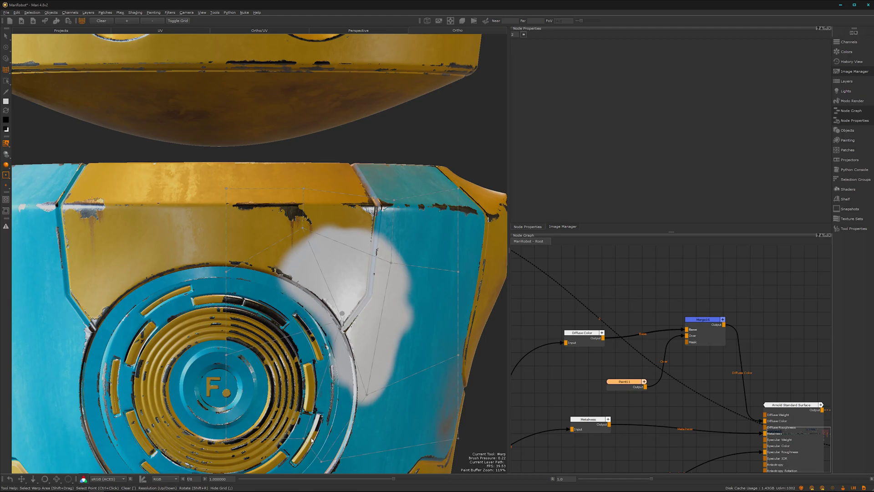
pyautogui.moveTo(304, 439); pyautogui.dragTo(335, 393)
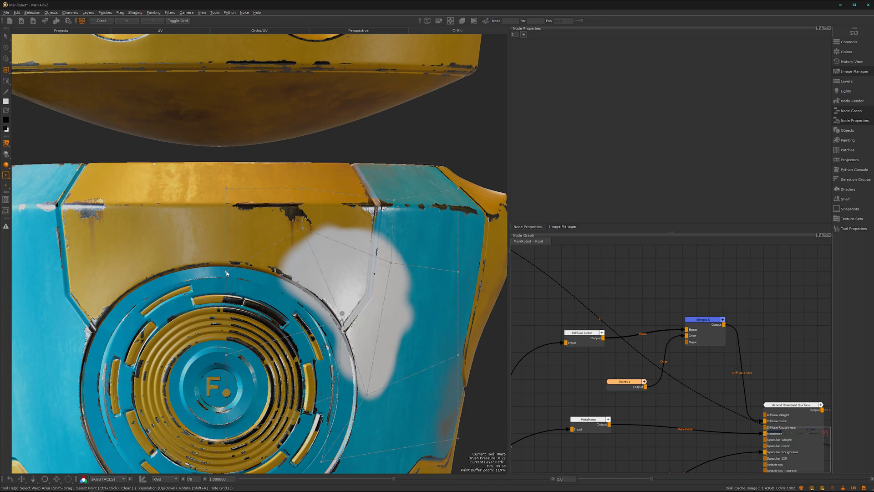
pyautogui.moveTo(226, 272); pyautogui.dragTo(255, 250)
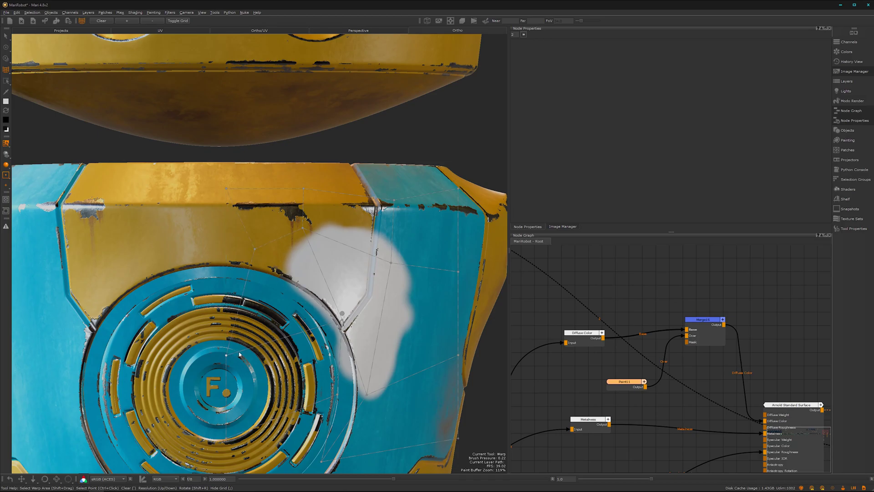
pyautogui.moveTo(239, 354); pyautogui.dragTo(277, 330)
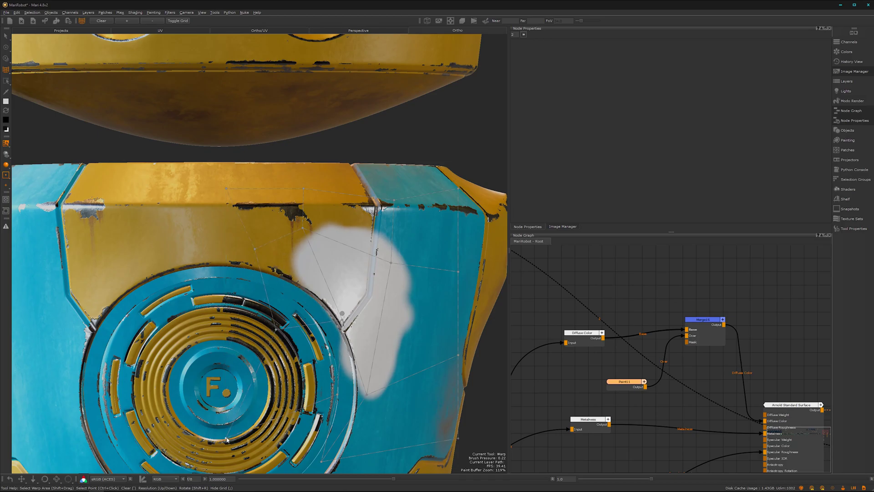
pyautogui.moveTo(226, 440); pyautogui.dragTo(294, 406)
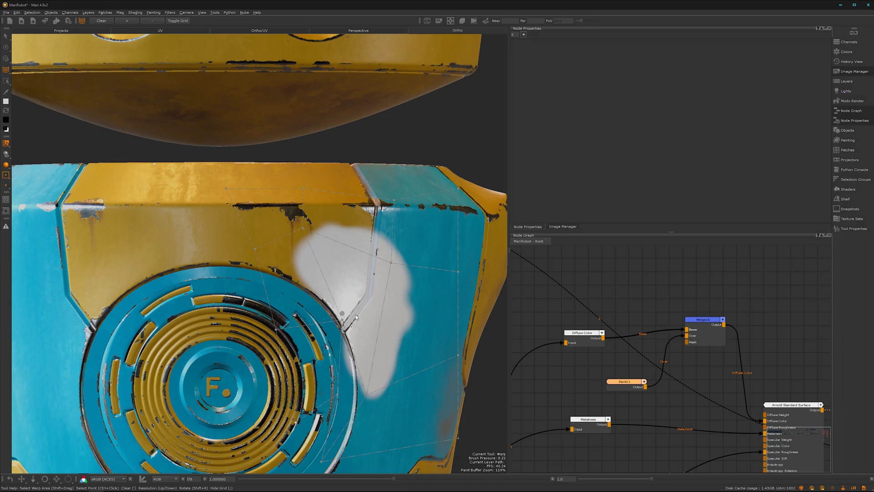
# Open the Painting settings and show the projection mask options, from Fractal Noise Mask to Edge Mask
pyautogui.keyDown('alt'); pyautogui.moveTo(348, 317); pyautogui.dragTo(331, 269, button='middle'); pyautogui.keyUp('alt')
pyautogui.keyDown('alt'); pyautogui.moveTo(337, 286); pyautogui.dragTo(359, 302); pyautogui.keyUp('alt')
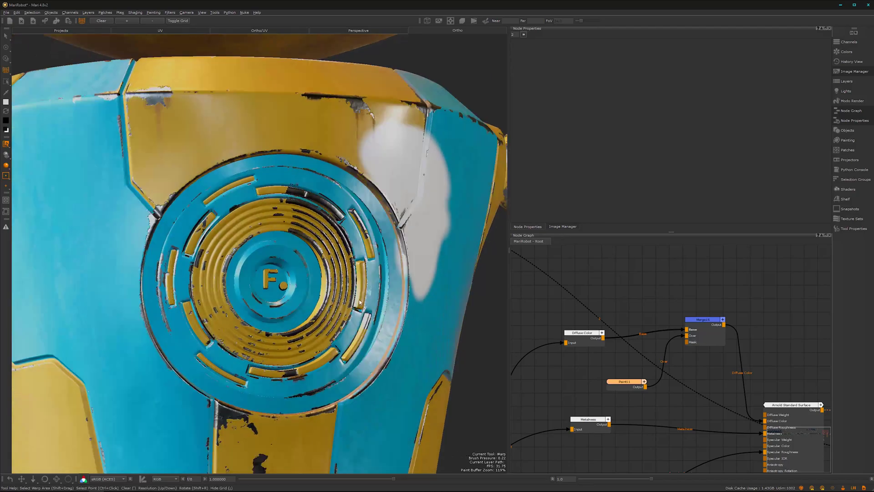
pyautogui.keyDown('alt'); pyautogui.moveTo(392, 276); pyautogui.dragTo(350, 288, button='right'); pyautogui.keyUp('alt')
pyautogui.keyDown('alt'); pyautogui.moveTo(350, 288); pyautogui.dragTo(293, 310); pyautogui.keyUp('alt')
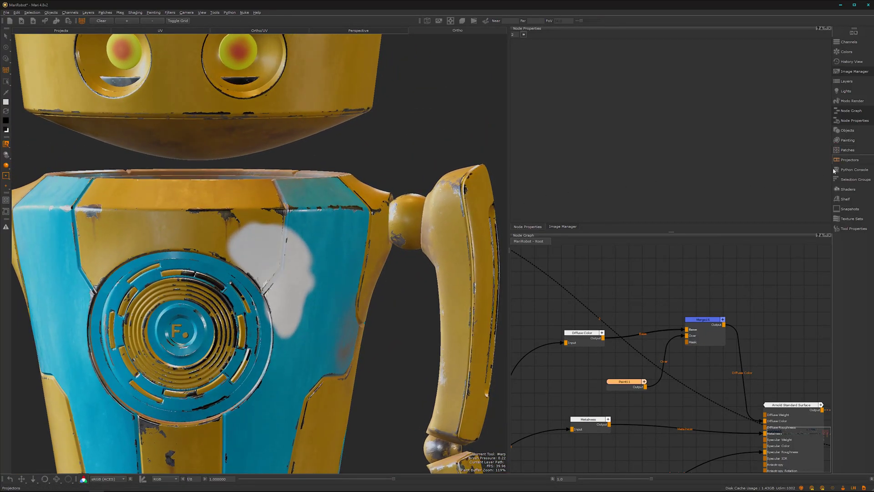
pyautogui.click(847, 141)
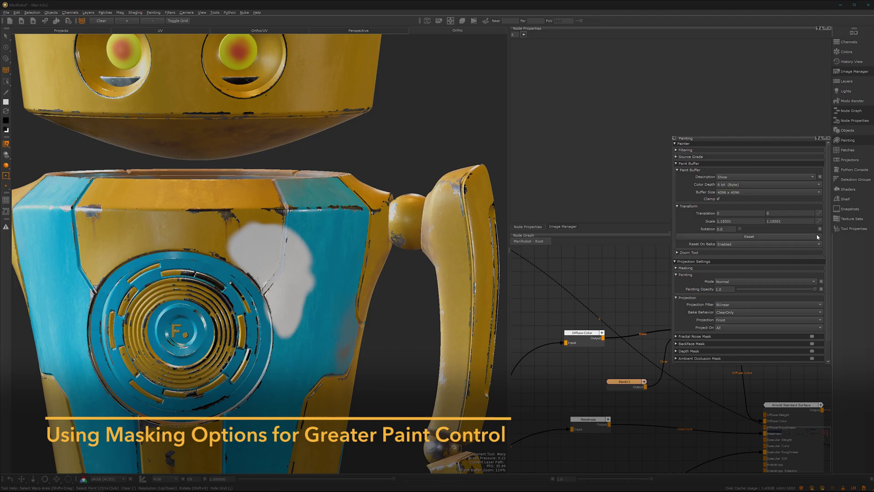
pyautogui.moveTo(828, 252); pyautogui.dragTo(829, 277)
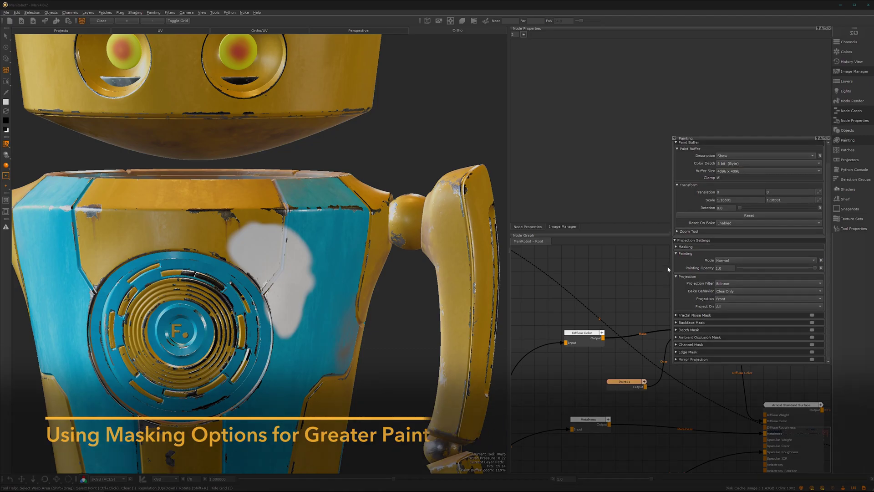
# Enable the Depth Mask in the projection settings and show its Start, End and Falloff values
pyautogui.click(676, 254)
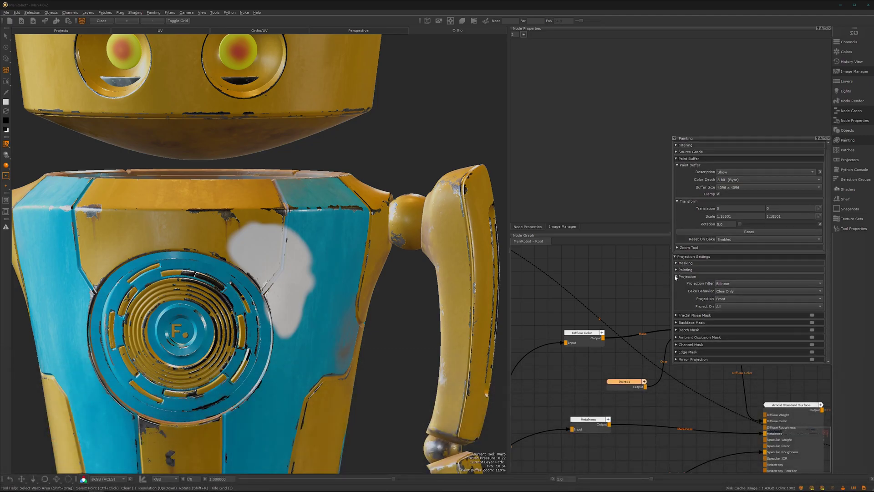
pyautogui.click(676, 277)
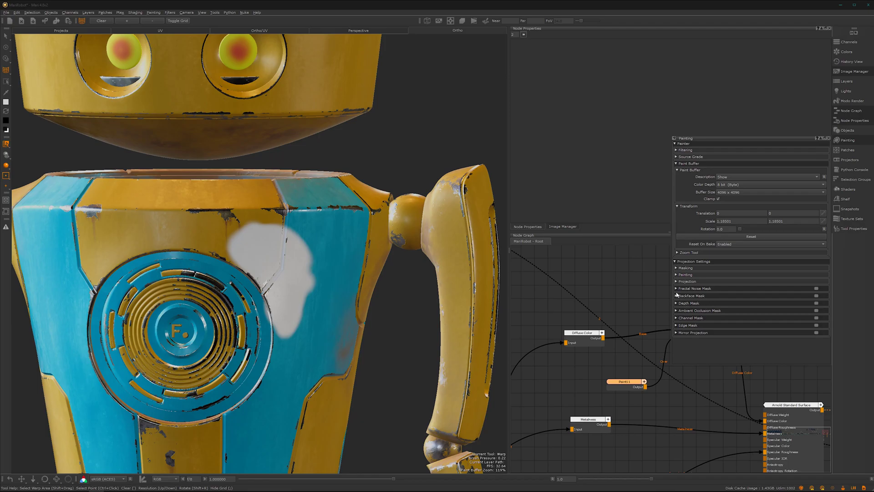
pyautogui.click(676, 304)
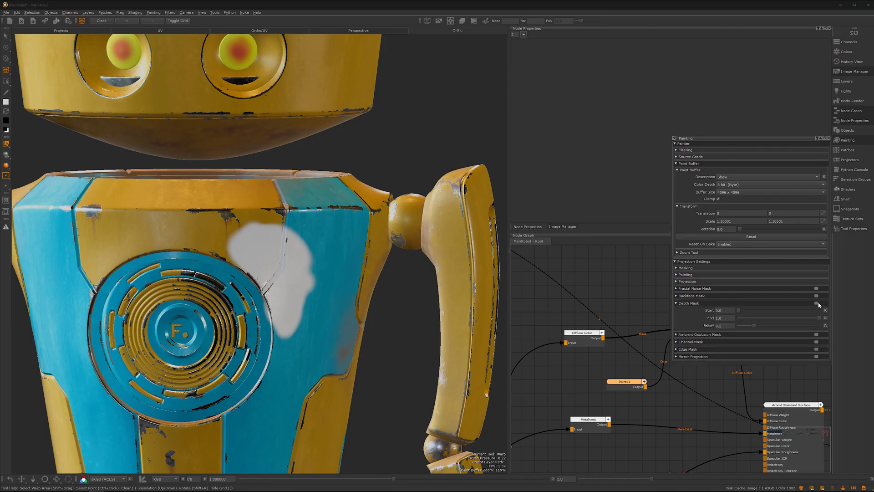
pyautogui.click(818, 303)
pyautogui.moveTo(353, 346); pyautogui.dragTo(387, 304, button='middle')
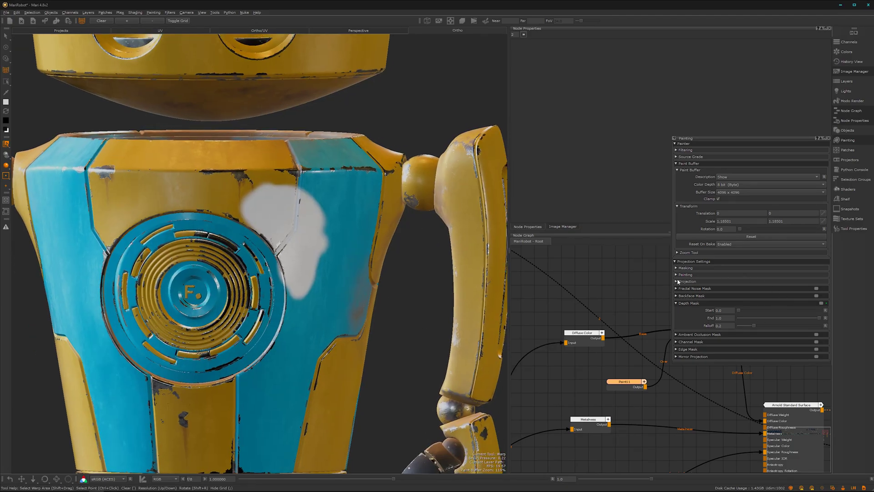
# Switch to the Paint tool and preview the depth mask on the robot with its Start set to 0.402
pyautogui.press('z')
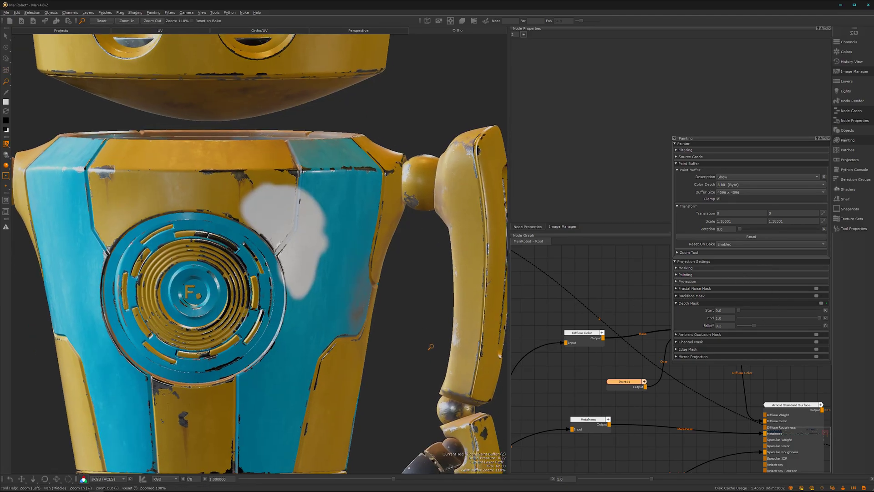
pyautogui.press('p')
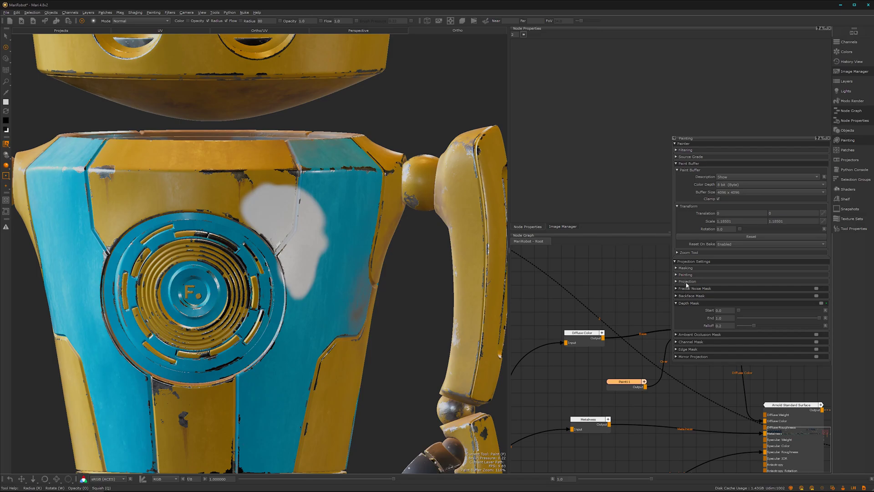
pyautogui.click(676, 268)
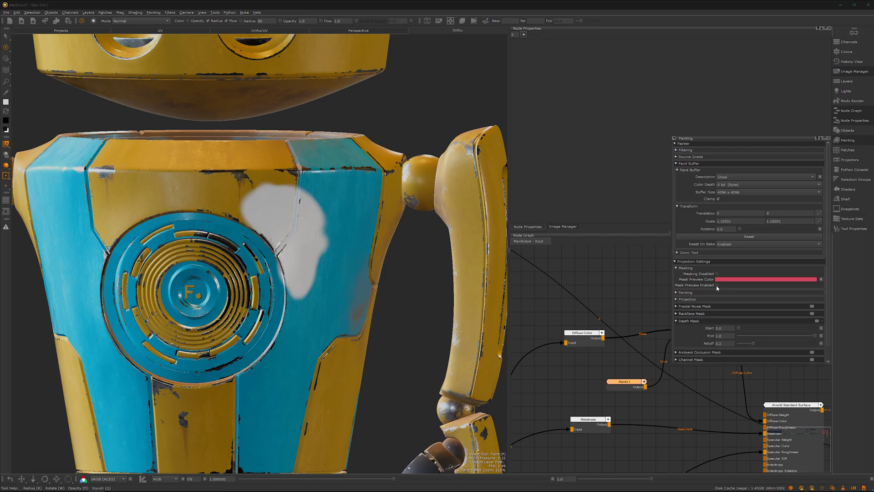
pyautogui.click(717, 285)
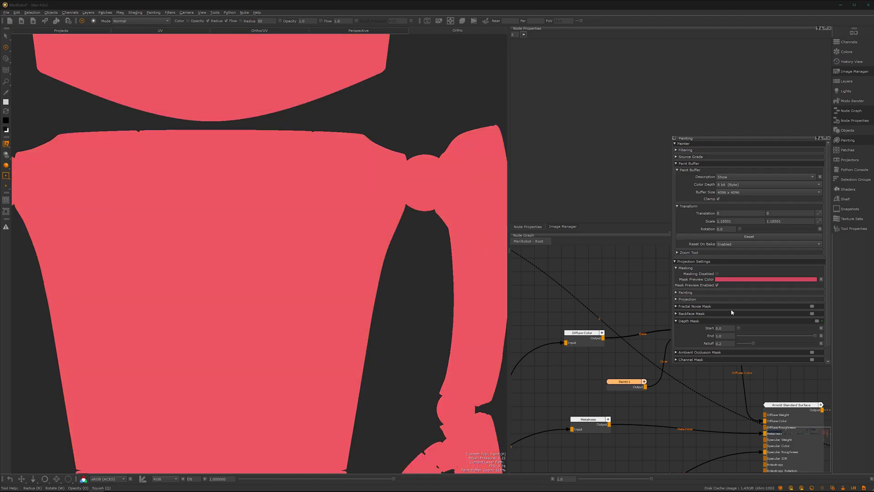
pyautogui.moveTo(747, 328); pyautogui.dragTo(770, 327)
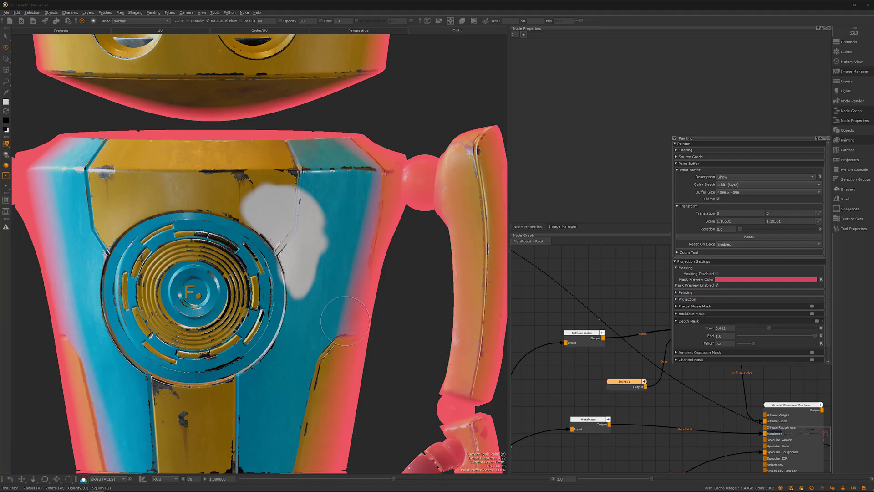
# Paint white strokes on the torso beside and below the emblem with the depth mask active
pyautogui.keyDown('alt'); pyautogui.moveTo(365, 313); pyautogui.dragTo(392, 252, button='middle'); pyautogui.keyUp('alt')
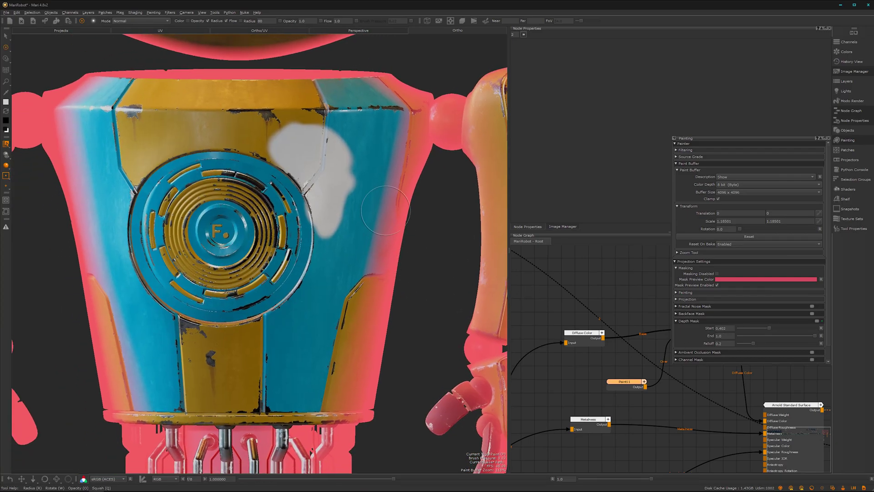
pyautogui.moveTo(369, 210)
pyautogui.mouseDown()
pyautogui.moveTo(363, 341)
pyautogui.moveTo(337, 255)
pyautogui.moveTo(300, 364)
pyautogui.moveTo(307, 310)
pyautogui.mouseUp()
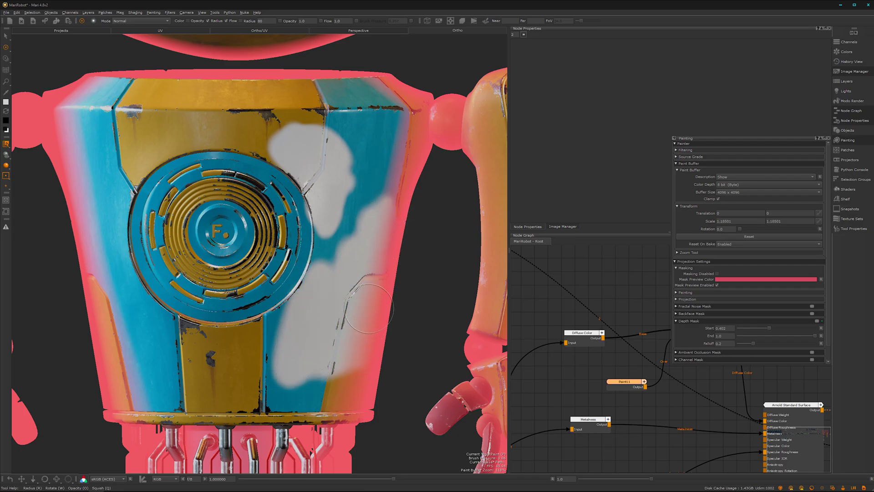
pyautogui.moveTo(348, 336); pyautogui.dragTo(357, 242)
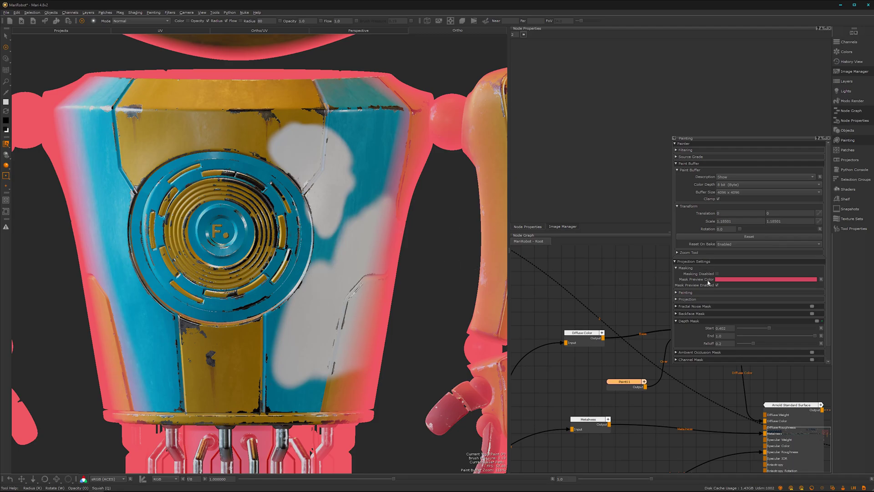
# Adjust the Depth Mask's Start to about 0.442, and turn the depth mask off
pyautogui.moveTo(768, 331); pyautogui.dragTo(768, 333)
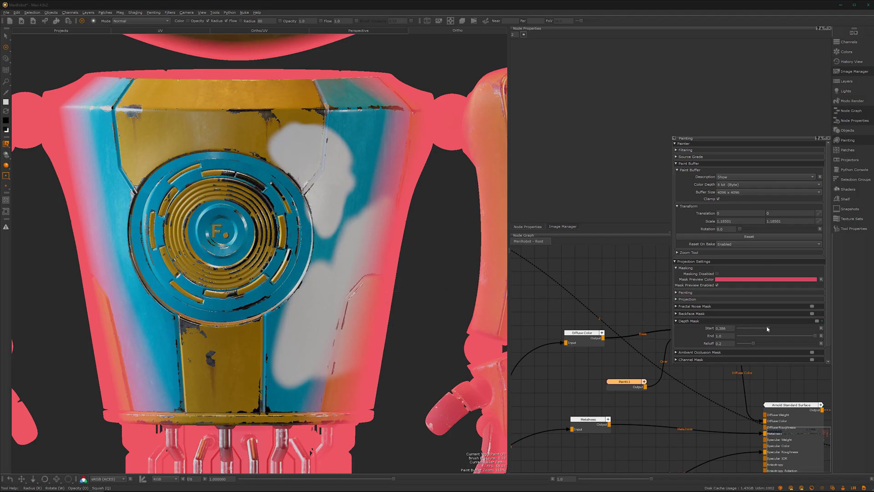
pyautogui.moveTo(768, 329)
pyautogui.mouseDown()
pyautogui.moveTo(758, 329)
pyautogui.moveTo(773, 332)
pyautogui.mouseUp()
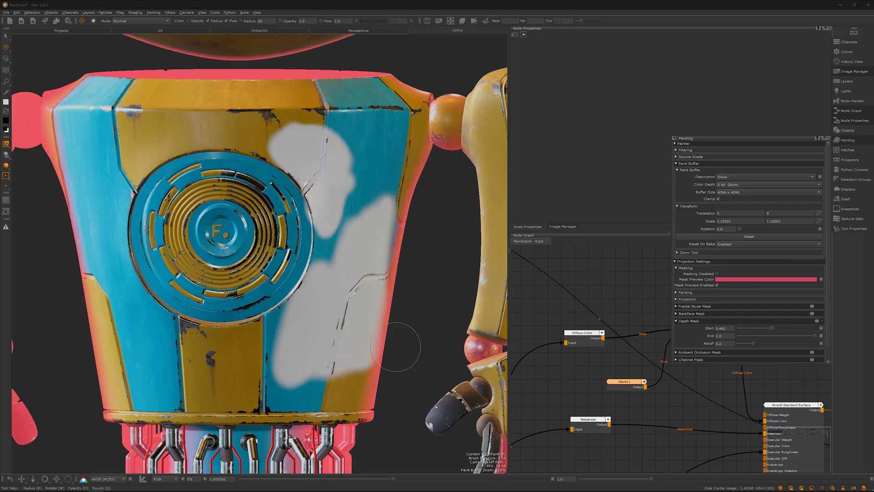
pyautogui.click(816, 321)
pyautogui.click(677, 321)
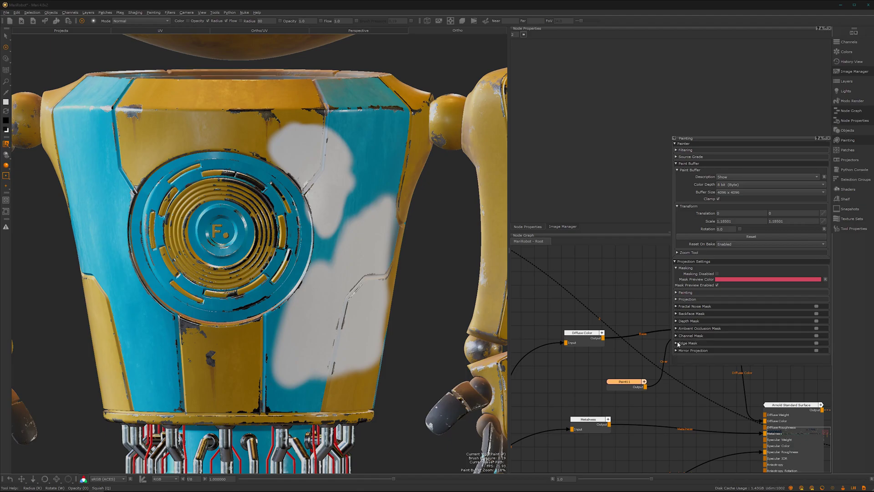
# Enable the Edge Mask and set its Falloff End to about 0.627
pyautogui.click(676, 343)
pyautogui.scroll(-2, 811, 349)
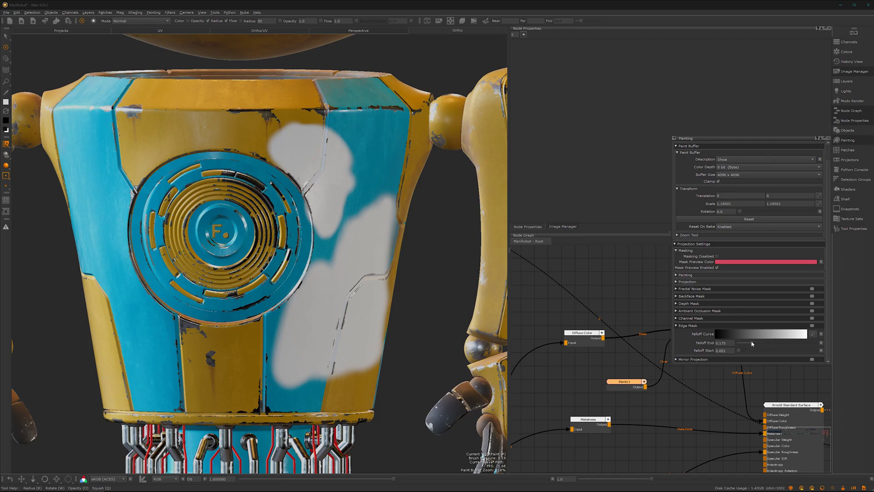
pyautogui.moveTo(752, 344); pyautogui.dragTo(773, 349)
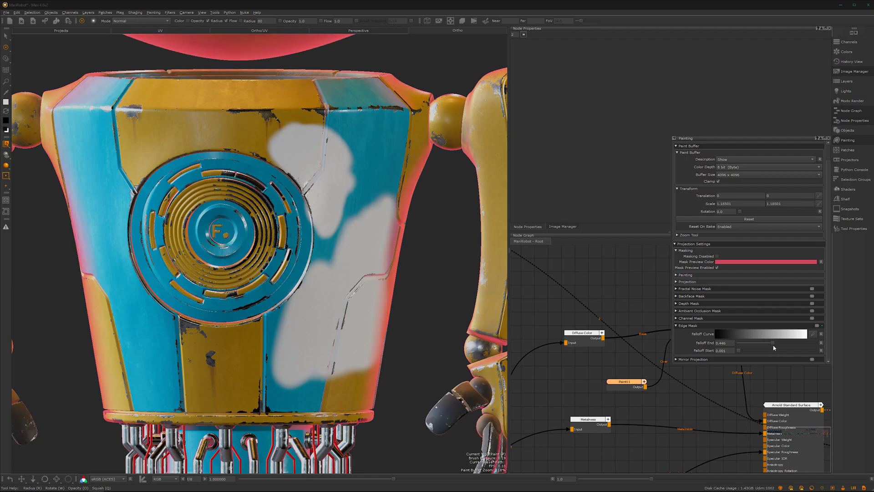
pyautogui.moveTo(772, 345)
pyautogui.mouseDown()
pyautogui.moveTo(783, 351)
pyautogui.moveTo(765, 350)
pyautogui.moveTo(783, 348)
pyautogui.mouseUp()
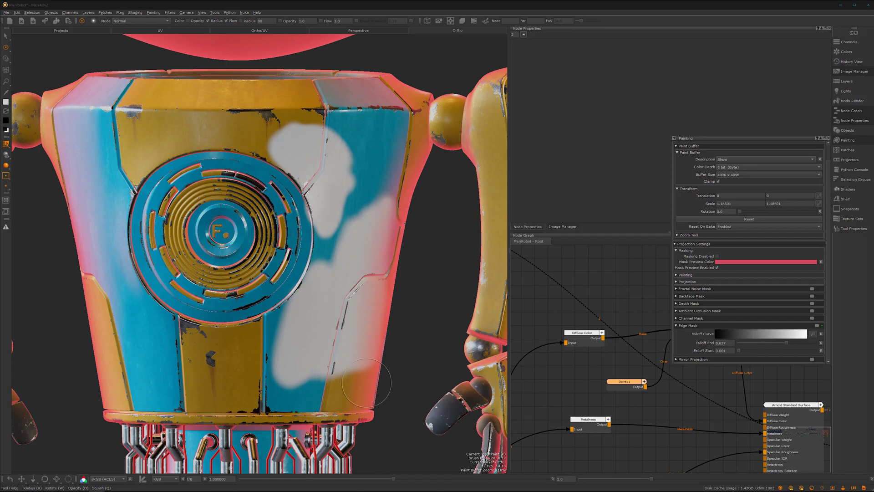
# Set the Edge Mask's Falloff End to about 0.218, and turn the edge mask off
pyautogui.moveTo(352, 391)
pyautogui.keyDown('alt'); pyautogui.mouseDown(button='middle')
pyautogui.moveTo(354, 336)
pyautogui.moveTo(365, 344)
pyautogui.mouseUp(button='middle'); pyautogui.keyUp('alt')
pyautogui.keyDown('alt'); pyautogui.moveTo(302, 421); pyautogui.dragTo(315, 382, button='middle'); pyautogui.keyUp('alt')
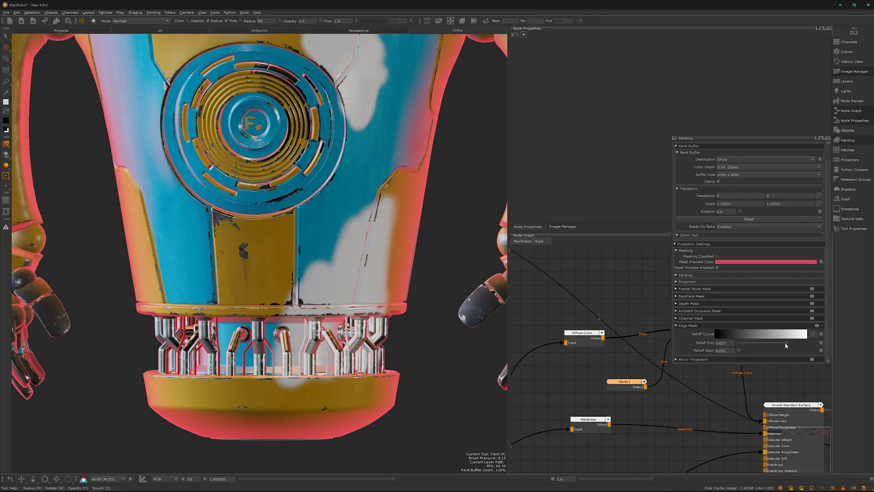
pyautogui.moveTo(785, 345); pyautogui.dragTo(755, 346)
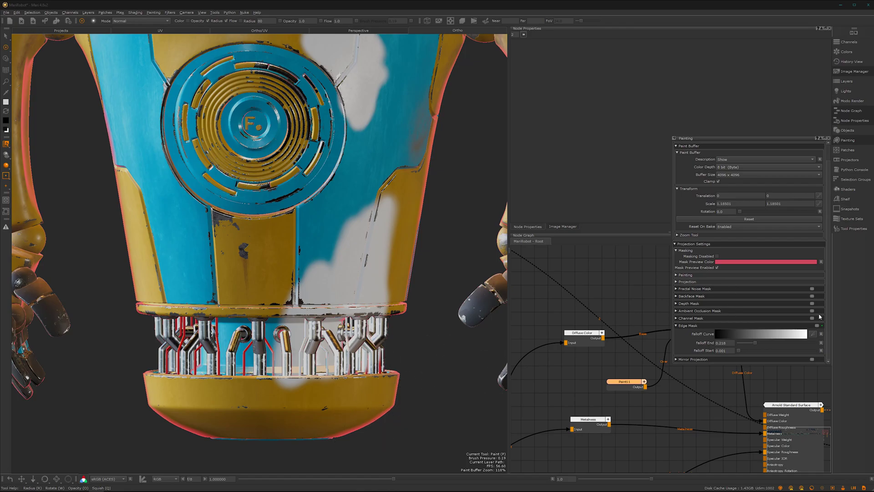
pyautogui.click(677, 326)
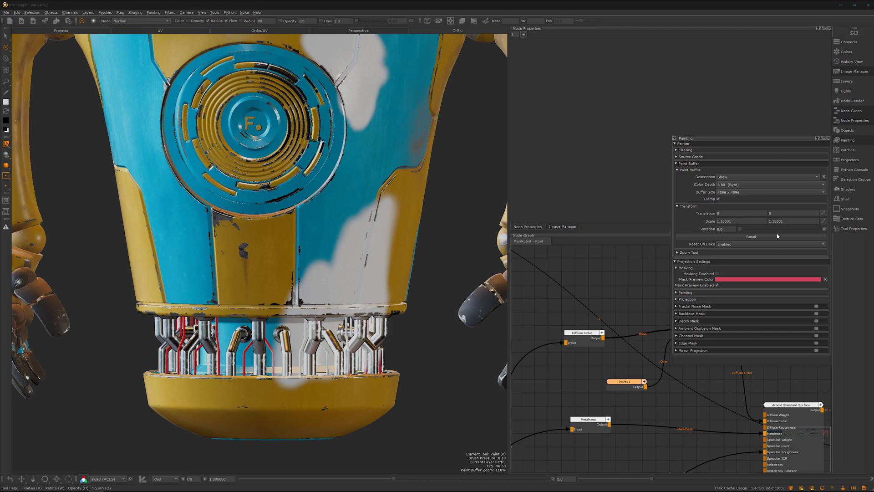
# Show the Mirror Projection options, enable mirror projecting along the X axis, and turn off the mask preview
pyautogui.click(676, 350)
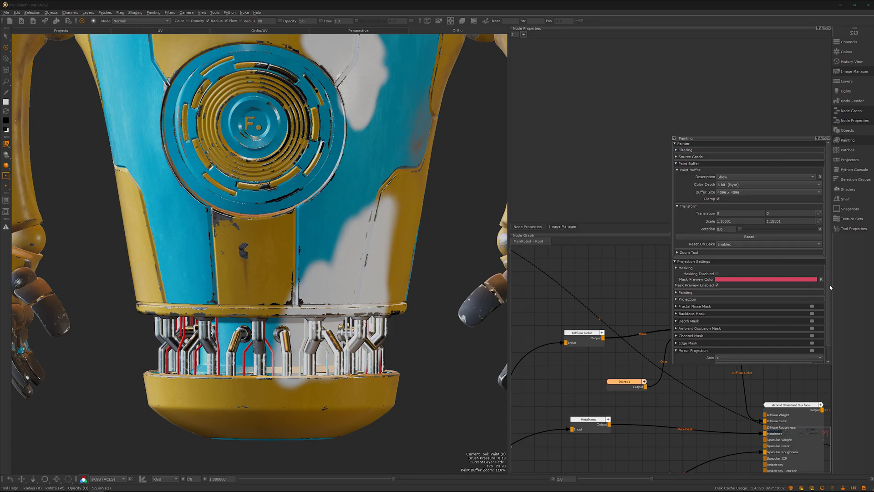
pyautogui.moveTo(829, 287); pyautogui.dragTo(828, 318)
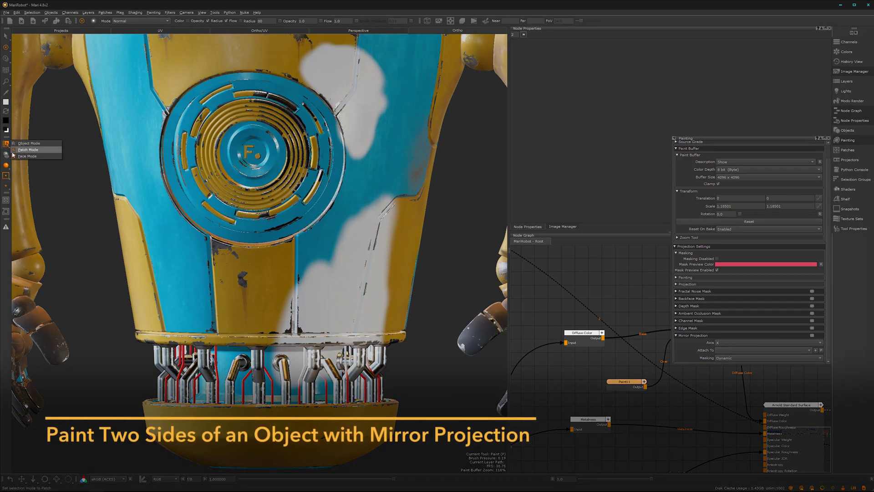
pyautogui.click(7, 176)
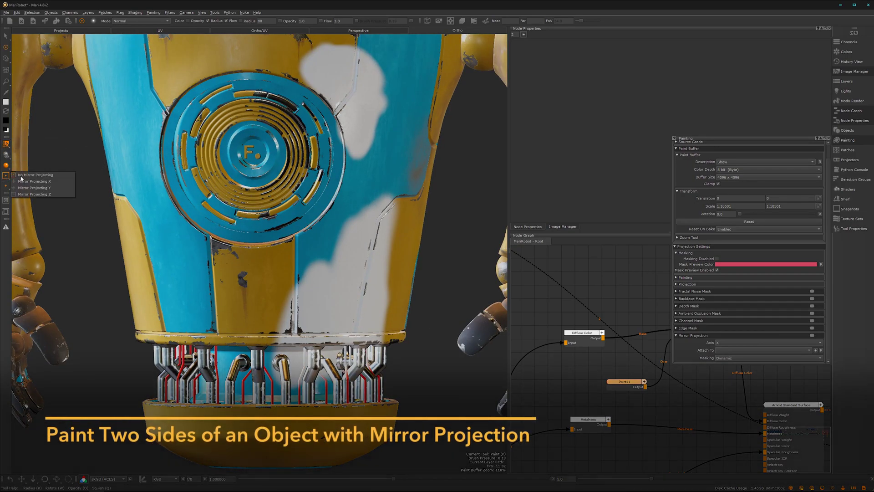
pyautogui.click(40, 183)
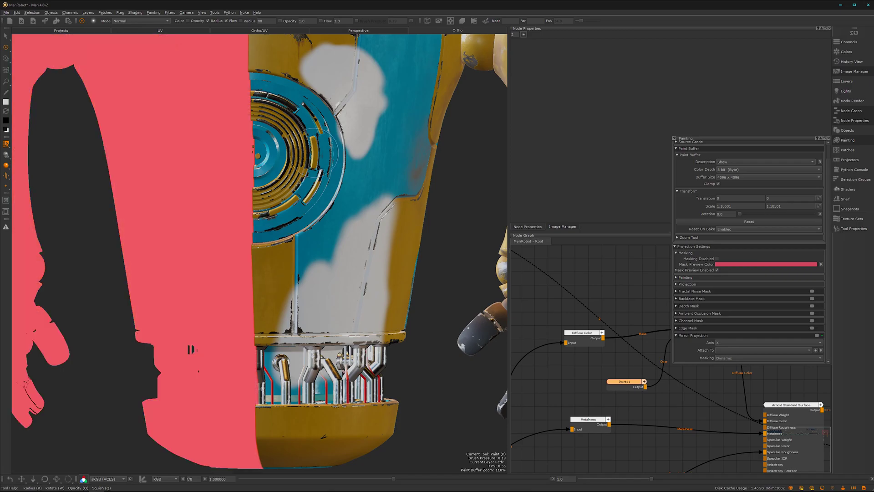
pyautogui.keyDown('alt'); pyautogui.moveTo(314, 144); pyautogui.dragTo(299, 227, button='middle'); pyautogui.keyUp('alt')
pyautogui.keyDown('alt'); pyautogui.moveTo(299, 227); pyautogui.dragTo(306, 206, button='right'); pyautogui.keyUp('alt')
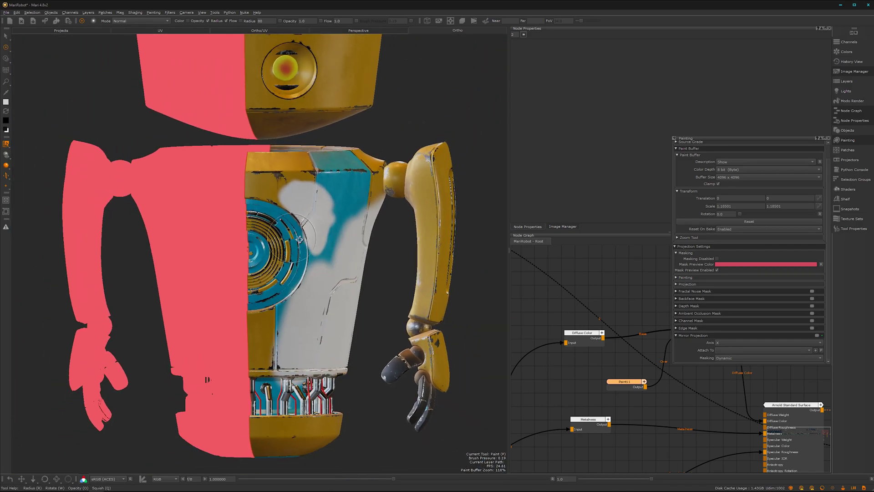
pyautogui.keyDown('alt'); pyautogui.moveTo(306, 205); pyautogui.dragTo(321, 217); pyautogui.keyUp('alt')
pyautogui.click(717, 270)
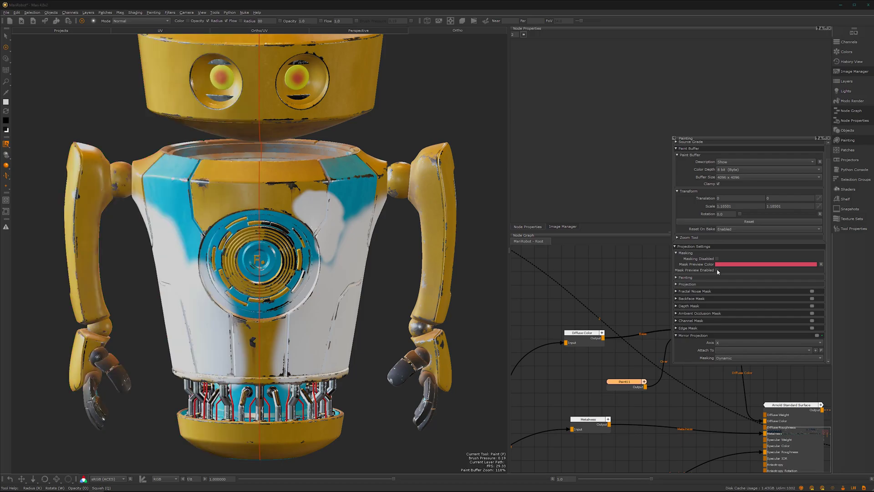
# Undo the mirrored white paint across the torso's lower half
pyautogui.scroll(3, 303, 229)
pyautogui.keyDown('alt'); pyautogui.moveTo(314, 273); pyautogui.dragTo(309, 206, button='middle'); pyautogui.keyUp('alt')
pyautogui.moveTo(296, 264)
pyautogui.keyDown('alt'); pyautogui.mouseDown(button='right')
pyautogui.moveTo(292, 309)
pyautogui.moveTo(289, 245)
pyautogui.moveTo(295, 269)
pyautogui.mouseUp(button='right'); pyautogui.keyUp('alt')
pyautogui.hotkey('ctrl', 'z')
# Try mirrored white strokes on both sides of the lower torso beneath the emblem, and undo them
pyautogui.moveTo(321, 220)
pyautogui.keyDown('alt'); pyautogui.mouseDown(button='middle')
pyautogui.moveTo(322, 229)
pyautogui.moveTo(324, 207)
pyautogui.mouseUp(button='middle'); pyautogui.keyUp('alt')
pyautogui.moveTo(350, 315)
pyautogui.mouseDown()
pyautogui.moveTo(371, 294)
pyautogui.moveTo(328, 369)
pyautogui.moveTo(314, 322)
pyautogui.moveTo(351, 291)
pyautogui.moveTo(353, 270)
pyautogui.moveTo(321, 302)
pyautogui.mouseUp()
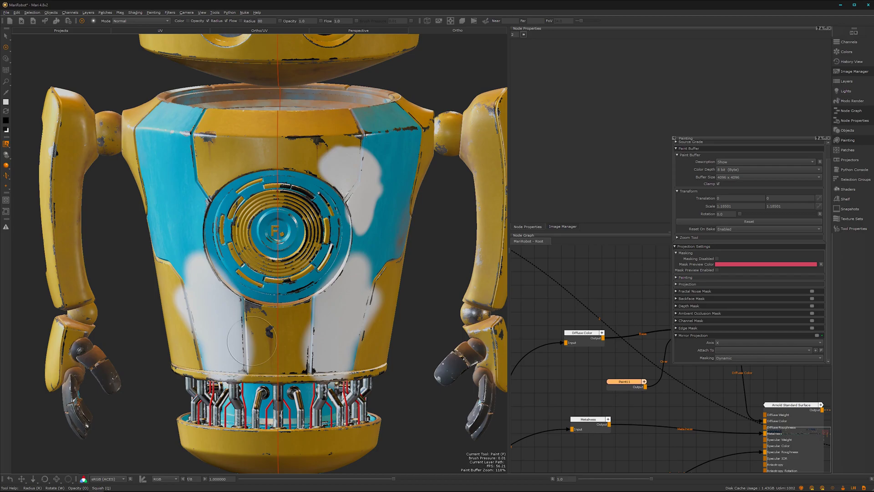
pyautogui.moveTo(296, 339)
pyautogui.mouseDown()
pyautogui.moveTo(301, 367)
pyautogui.moveTo(330, 334)
pyautogui.mouseUp()
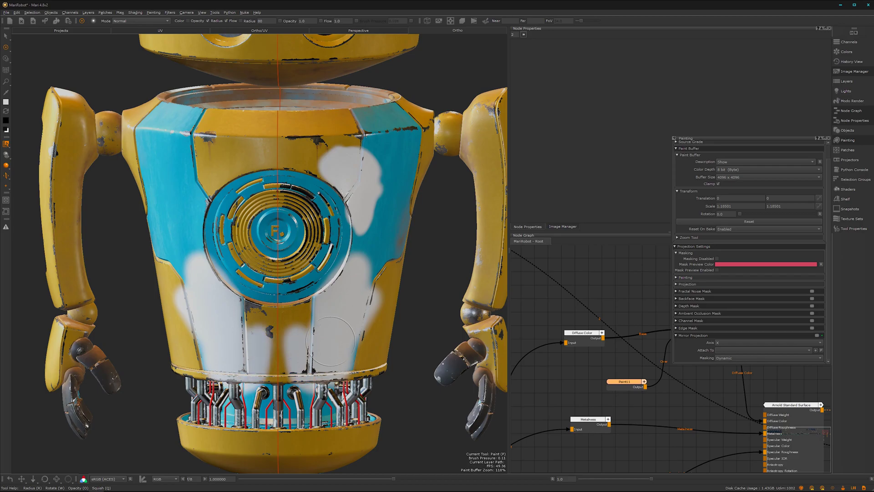
pyautogui.hotkey('ctrl', 'z')
# Frame the whole robot and close the Painting settings
pyautogui.keyDown('alt'); pyautogui.moveTo(377, 294); pyautogui.dragTo(307, 303, button='right'); pyautogui.keyUp('alt')
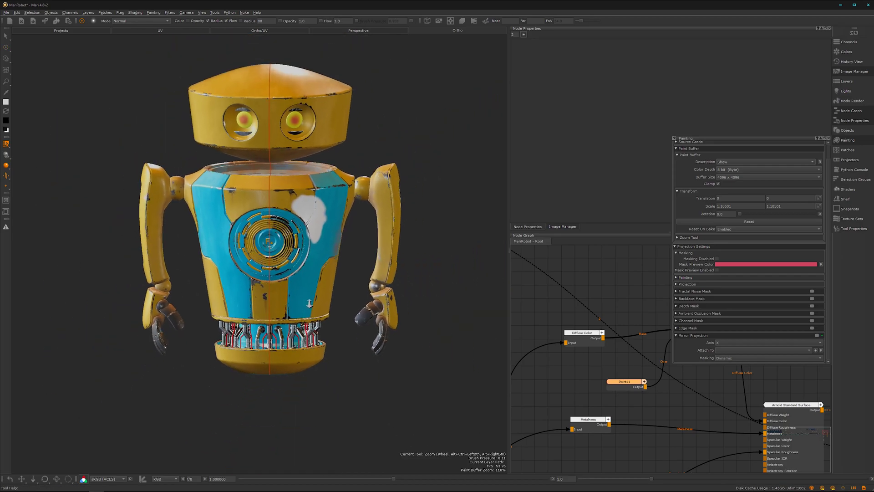
pyautogui.keyDown('alt'); pyautogui.moveTo(307, 303); pyautogui.dragTo(313, 379, button='middle'); pyautogui.keyUp('alt')
pyautogui.moveTo(325, 319)
pyautogui.keyDown('alt'); pyautogui.mouseDown()
pyautogui.moveTo(266, 310)
pyautogui.moveTo(301, 314)
pyautogui.mouseUp(); pyautogui.keyUp('alt')
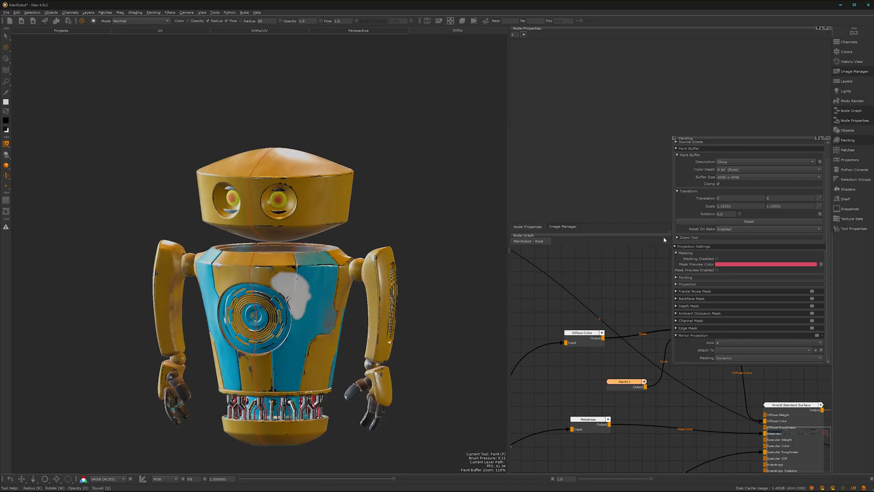
pyautogui.click(828, 140)
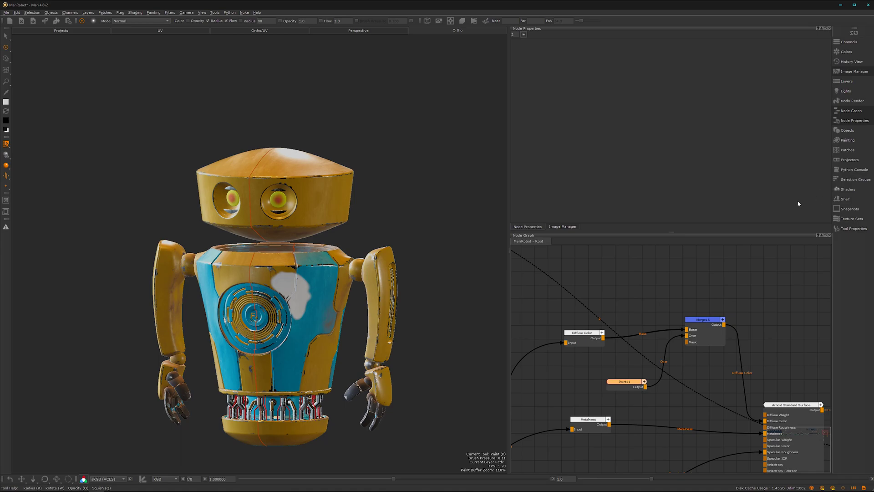
pyautogui.moveTo(289, 331)
pyautogui.keyDown('alt'); pyautogui.mouseDown()
pyautogui.moveTo(306, 342)
pyautogui.moveTo(293, 337)
pyautogui.mouseUp(); pyautogui.keyUp('alt')
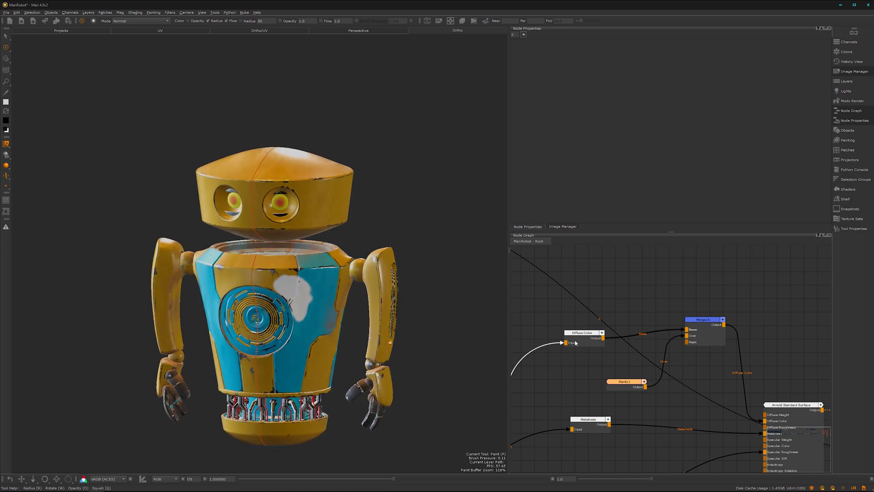
pyautogui.scroll(-1, 671, 339)
pyautogui.moveTo(663, 312); pyautogui.dragTo(637, 343, button='middle')
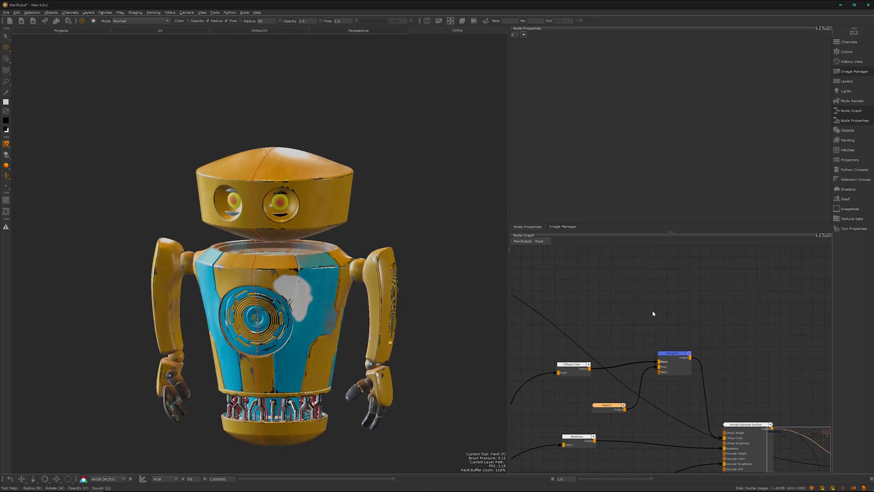
pyautogui.keyDown('alt'); pyautogui.moveTo(292, 337); pyautogui.dragTo(295, 339); pyautogui.keyUp('alt')
pyautogui.keyDown('alt'); pyautogui.moveTo(294, 339); pyautogui.dragTo(307, 299, button='middle'); pyautogui.keyUp('alt')
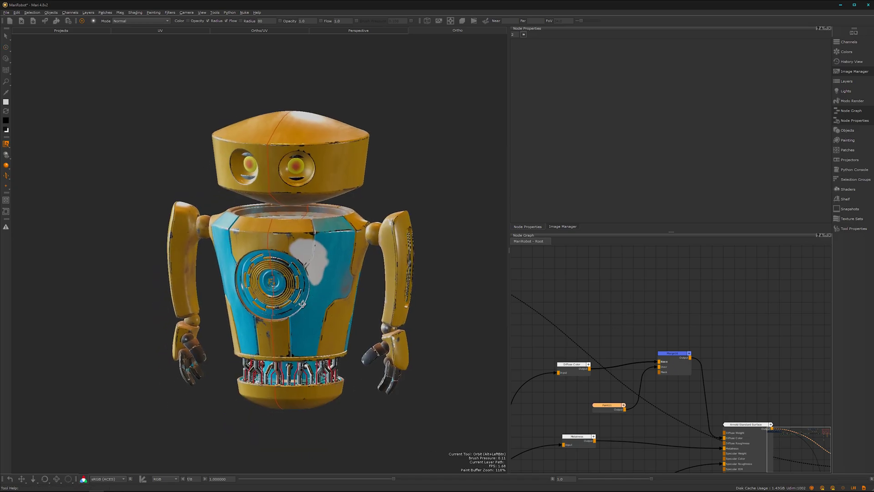
# Examine the whole robot and the white painted shape on its torso from the front and from slightly turned angles
pyautogui.keyDown('alt'); pyautogui.moveTo(307, 300); pyautogui.dragTo(316, 310); pyautogui.keyUp('alt')
pyautogui.scroll(1, 316, 310)
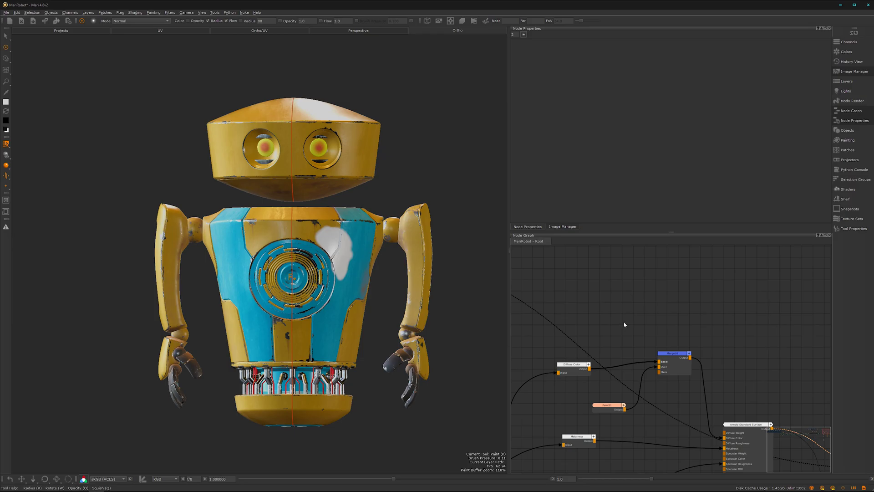
pyautogui.keyDown('alt'); pyautogui.moveTo(585, 333); pyautogui.dragTo(541, 310, button='right'); pyautogui.keyUp('alt')
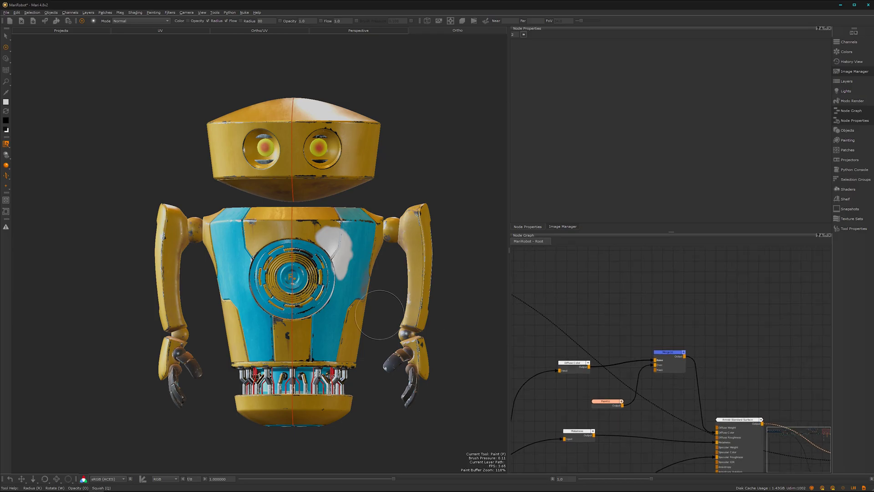
pyautogui.keyDown('alt'); pyautogui.moveTo(348, 339); pyautogui.dragTo(357, 296, button='middle'); pyautogui.keyUp('alt')
pyautogui.keyDown('alt'); pyautogui.moveTo(355, 314); pyautogui.dragTo(349, 332); pyautogui.keyUp('alt')
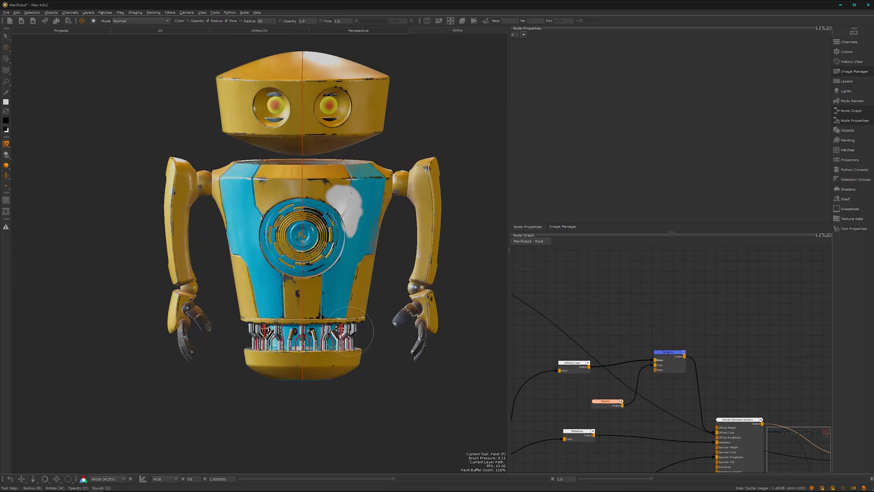
pyautogui.keyDown('alt'); pyautogui.moveTo(349, 331); pyautogui.dragTo(367, 306, button='right'); pyautogui.keyUp('alt')
pyautogui.keyDown('alt'); pyautogui.moveTo(367, 306); pyautogui.dragTo(333, 341, button='middle'); pyautogui.keyUp('alt')
pyautogui.moveTo(333, 340)
pyautogui.keyDown('alt'); pyautogui.mouseDown()
pyautogui.moveTo(260, 338)
pyautogui.moveTo(352, 337)
pyautogui.moveTo(297, 332)
pyautogui.moveTo(341, 333)
pyautogui.mouseUp(); pyautogui.keyUp('alt')
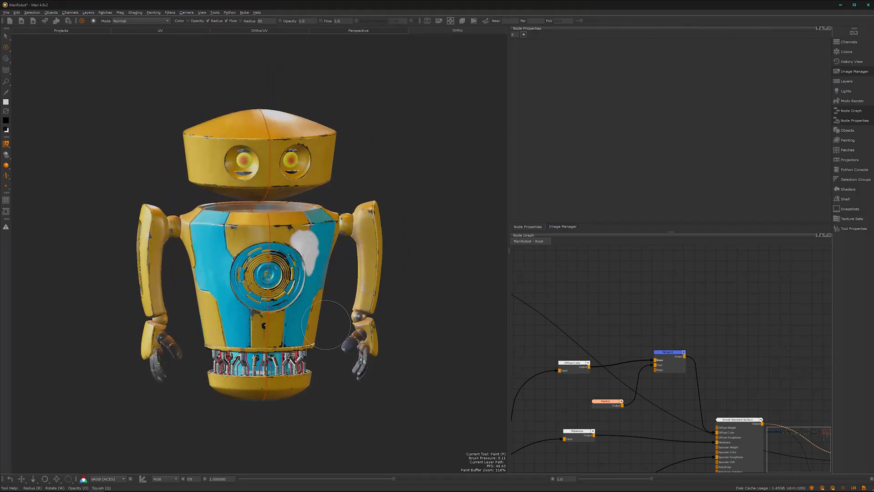
pyautogui.moveTo(314, 326)
pyautogui.keyDown('alt'); pyautogui.mouseDown(button='middle')
pyautogui.moveTo(356, 323)
pyautogui.moveTo(349, 334)
pyautogui.mouseUp(button='middle'); pyautogui.keyUp('alt')
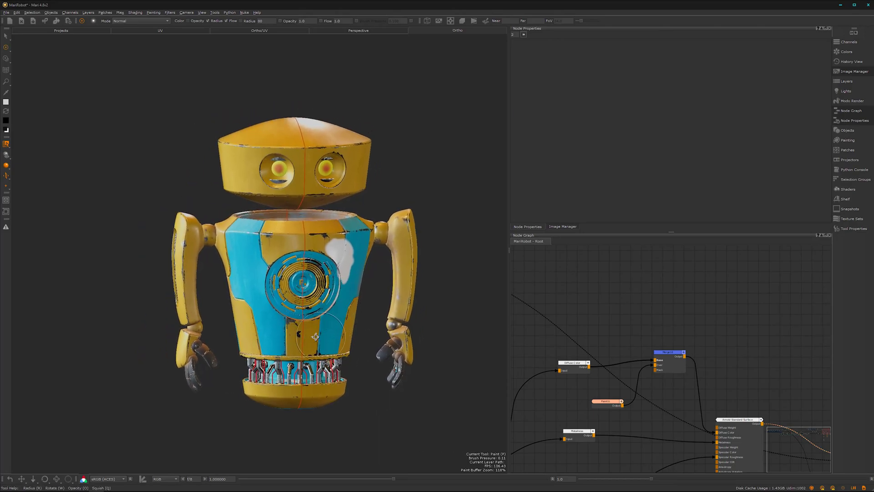
pyautogui.moveTo(315, 337)
pyautogui.keyDown('alt'); pyautogui.mouseDown()
pyautogui.moveTo(326, 392)
pyautogui.moveTo(408, 310)
pyautogui.moveTo(472, 313)
pyautogui.moveTo(373, 330)
pyautogui.moveTo(358, 344)
pyautogui.mouseUp(); pyautogui.keyUp('alt')
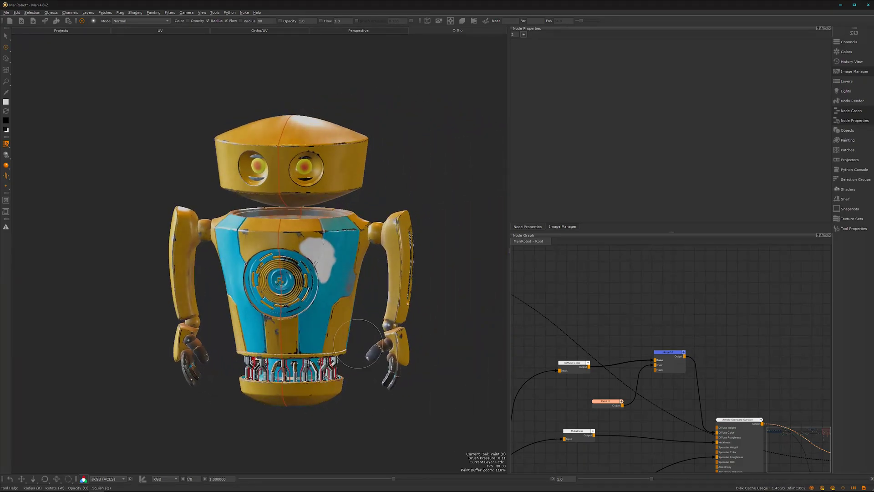
pyautogui.keyDown('alt'); pyautogui.moveTo(329, 337); pyautogui.dragTo(330, 321, button='middle'); pyautogui.keyUp('alt')
pyautogui.keyDown('alt'); pyautogui.moveTo(330, 321); pyautogui.dragTo(336, 323); pyautogui.keyUp('alt')
pyautogui.keyDown('alt'); pyautogui.moveTo(335, 324); pyautogui.dragTo(336, 368, button='right'); pyautogui.keyUp('alt')
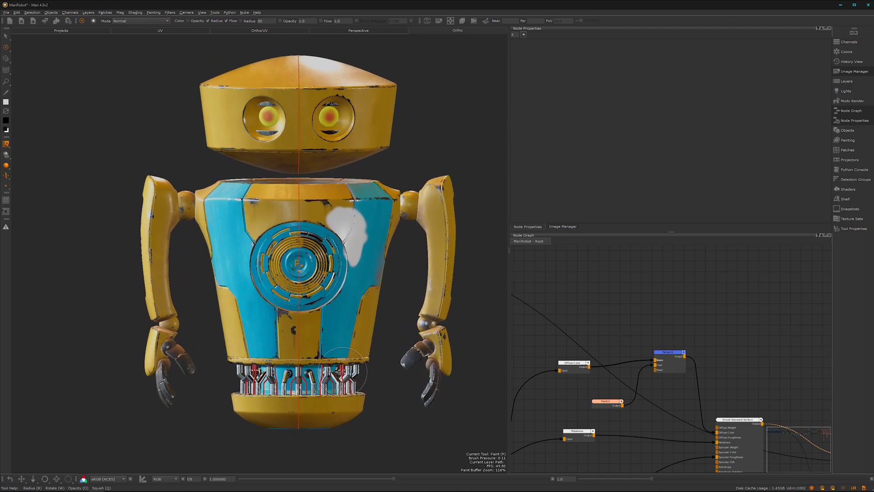